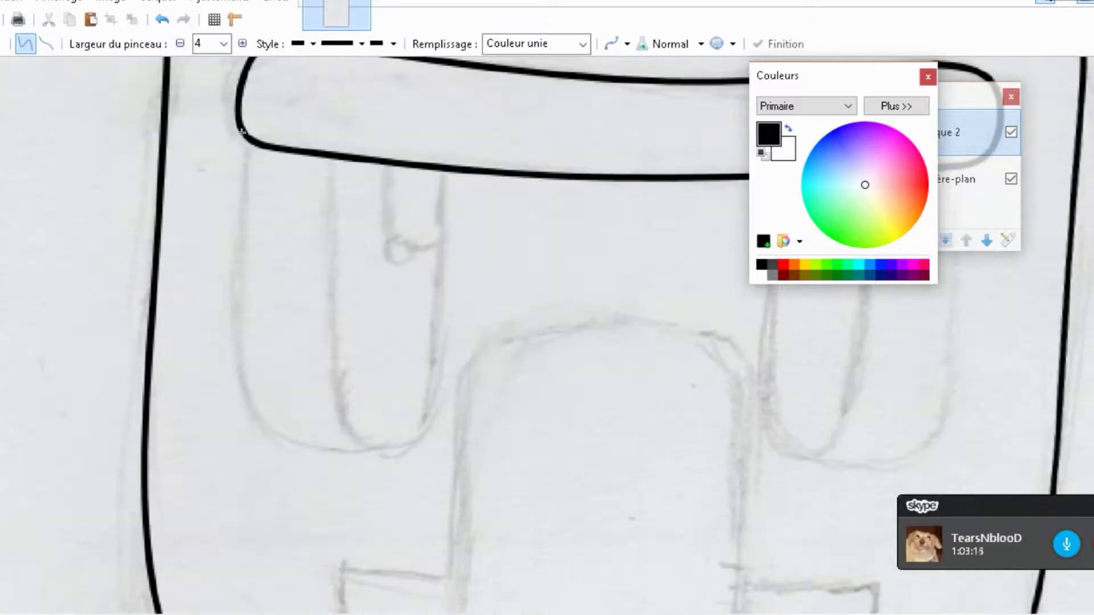
- Trace the U-shaped outlines of both eyes below the eyebrow with curves of brush width 4
left_click_drag(268, 399, 238, 342)
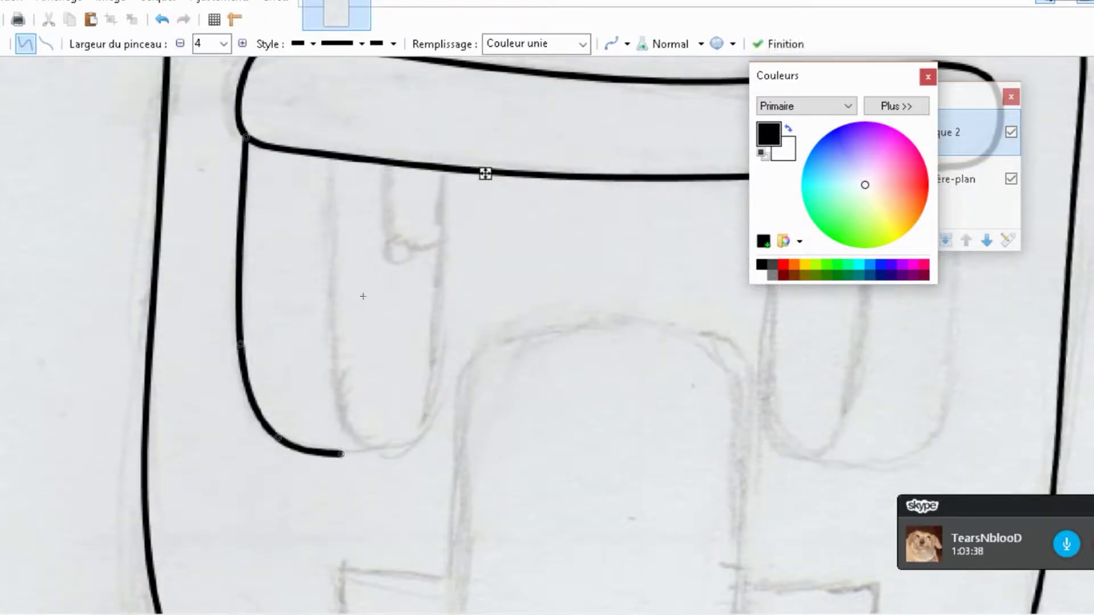
left_click_drag(341, 454, 439, 171)
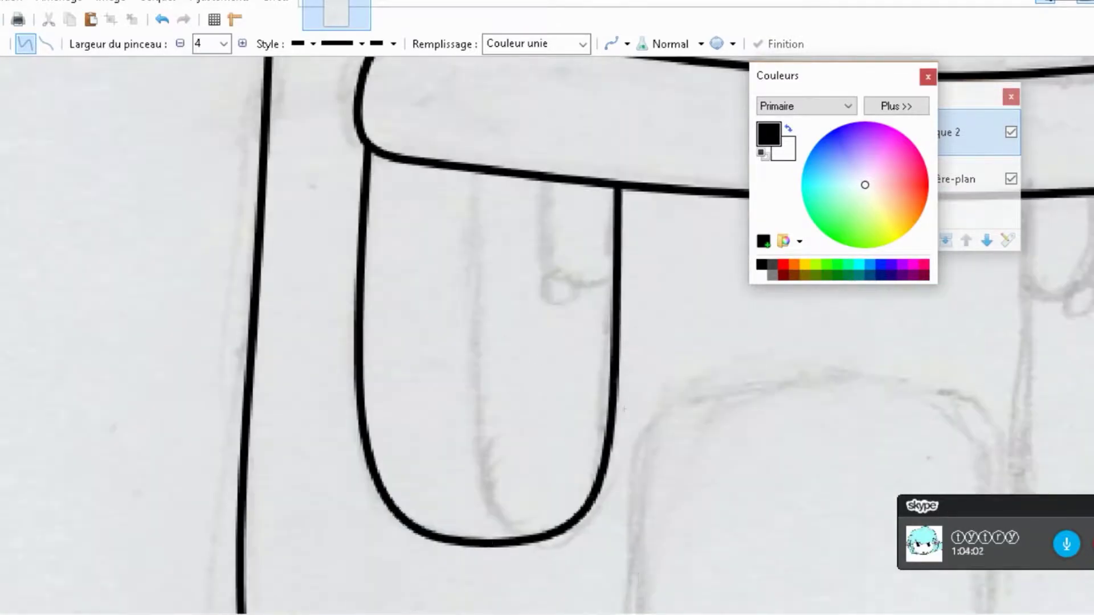
left_click_drag(602, 188, 691, 305)
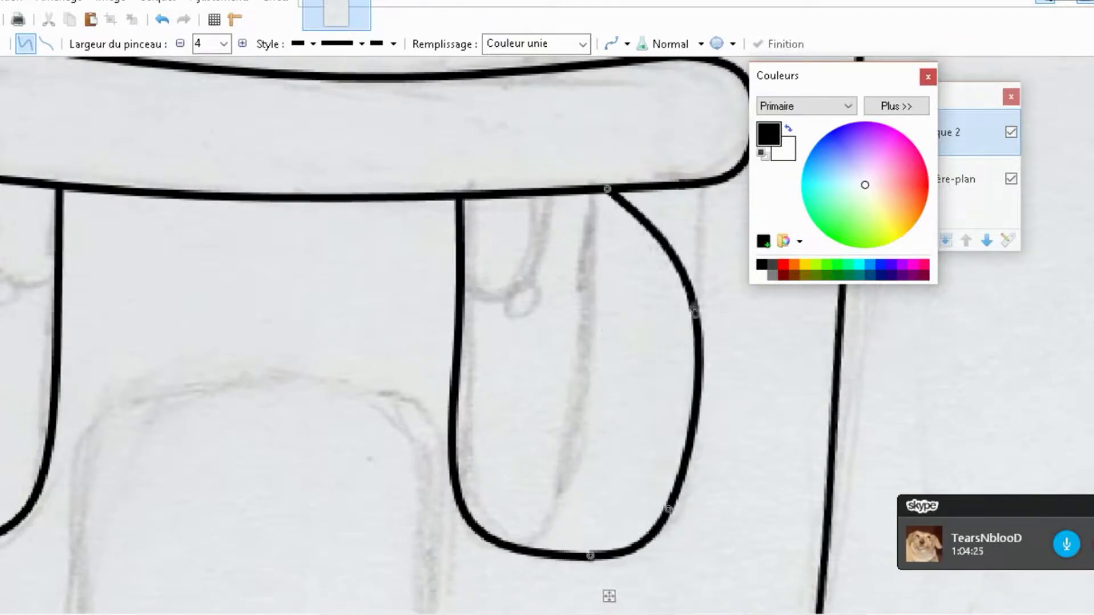
scroll(613, 503, "down", 3)
- Trace the inner iris line of each eye down to the eye's lower edge with a brush width of 2
scroll(613, 503, "up", 3)
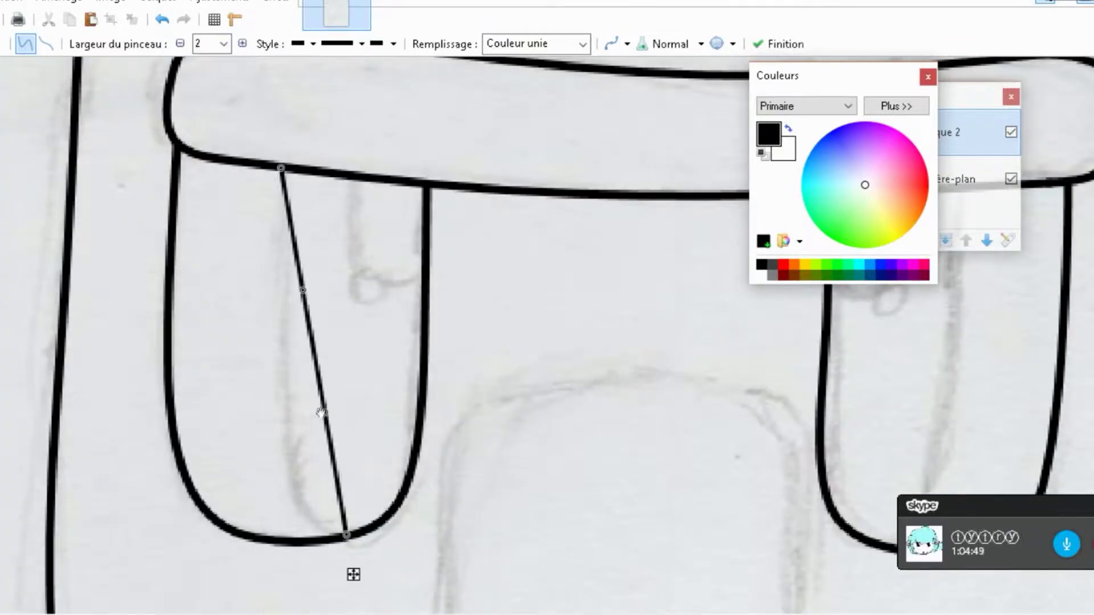
scroll(321, 412, "down", 3)
scroll(627, 285, "up", 3)
left_click_drag(647, 184, 623, 403)
scroll(627, 285, "down", 3)
scroll(570, 307, "up", 3)
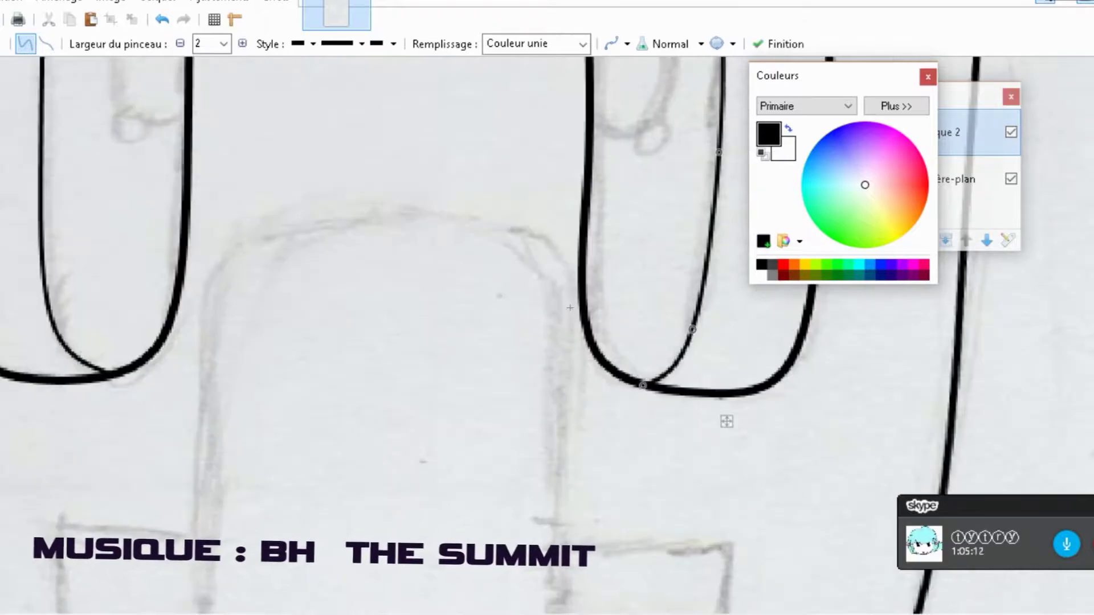
scroll(569, 308, "down", 3)
scroll(455, 284, "up", 3)
left_click_drag(445, 151, 444, 541)
left_click_drag(399, 342, 358, 488)
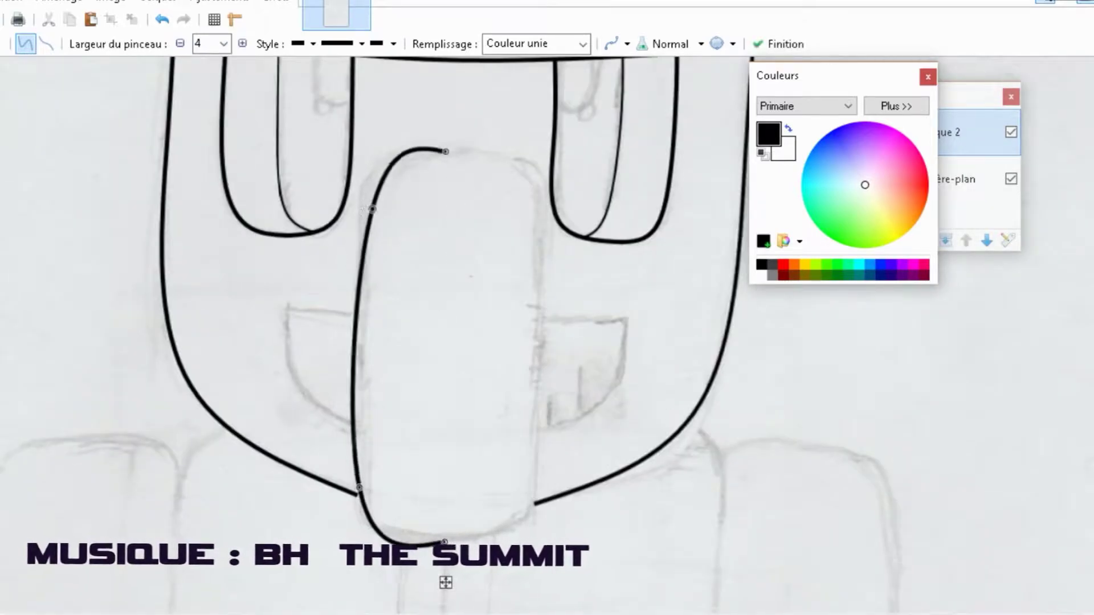
left_click_drag(445, 149, 444, 540)
left_click_drag(445, 480, 540, 480)
left_click_drag(444, 212, 520, 212)
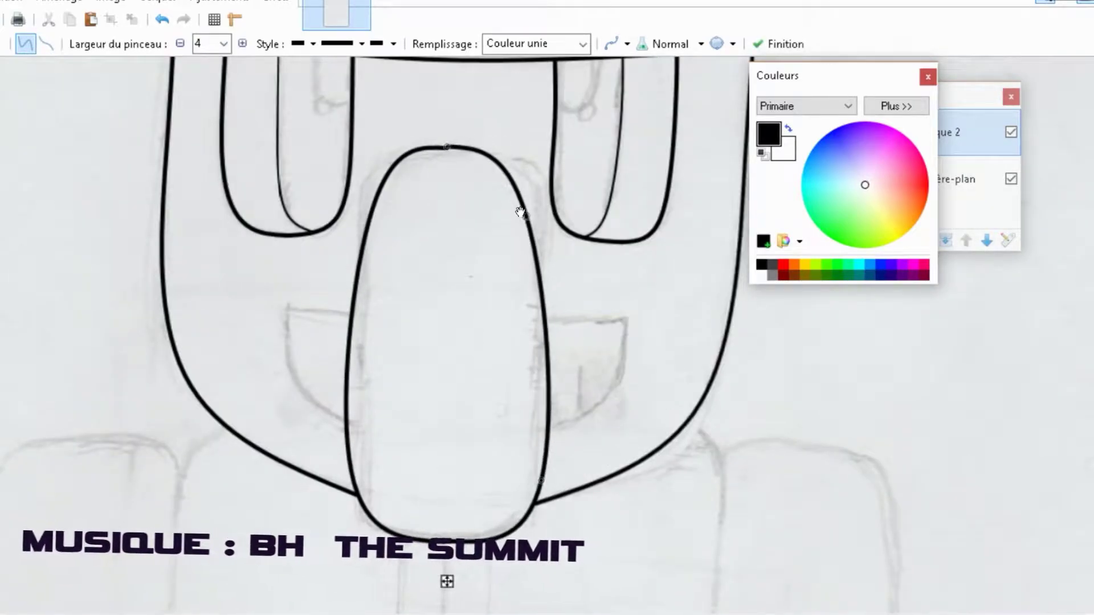
key("ctrl+z")
- Trace the nose's rounded top arch and its rounded lower end with curves of brush width 4
left_click_drag(367, 330, 546, 338)
left_click_drag(427, 332, 397, 172)
left_click_drag(487, 335, 517, 178)
left_click_drag(546, 337, 545, 288)
left_click_drag(367, 330, 364, 281)
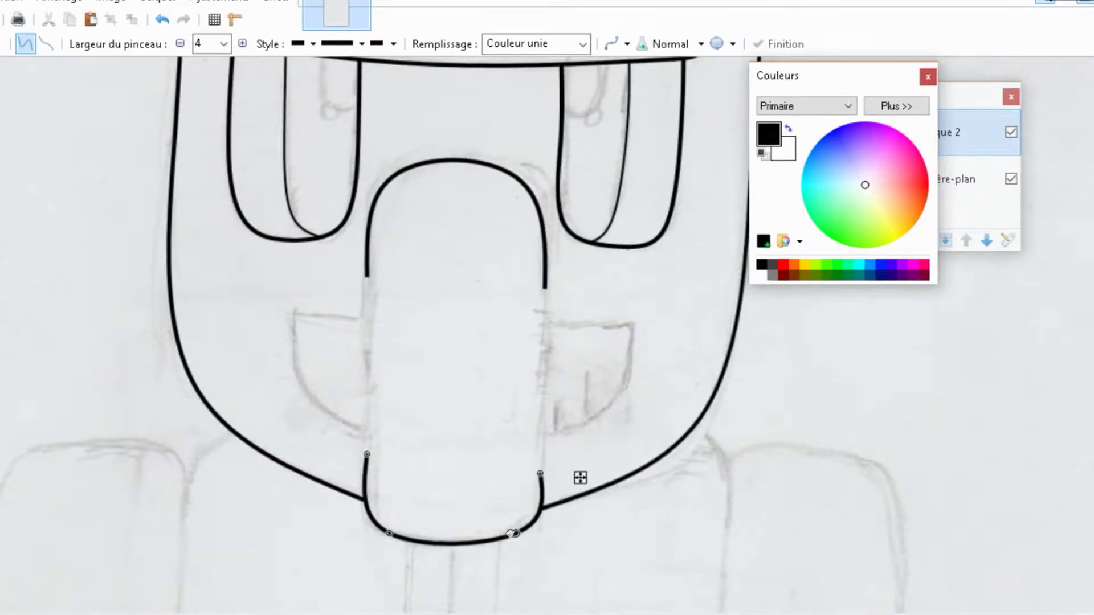
- Join the nose's top arch to its lower end with a line along each side
left_click_drag(366, 277, 366, 453)
scroll(373, 456, "up", 1)
scroll(399, 398, "down", 2)
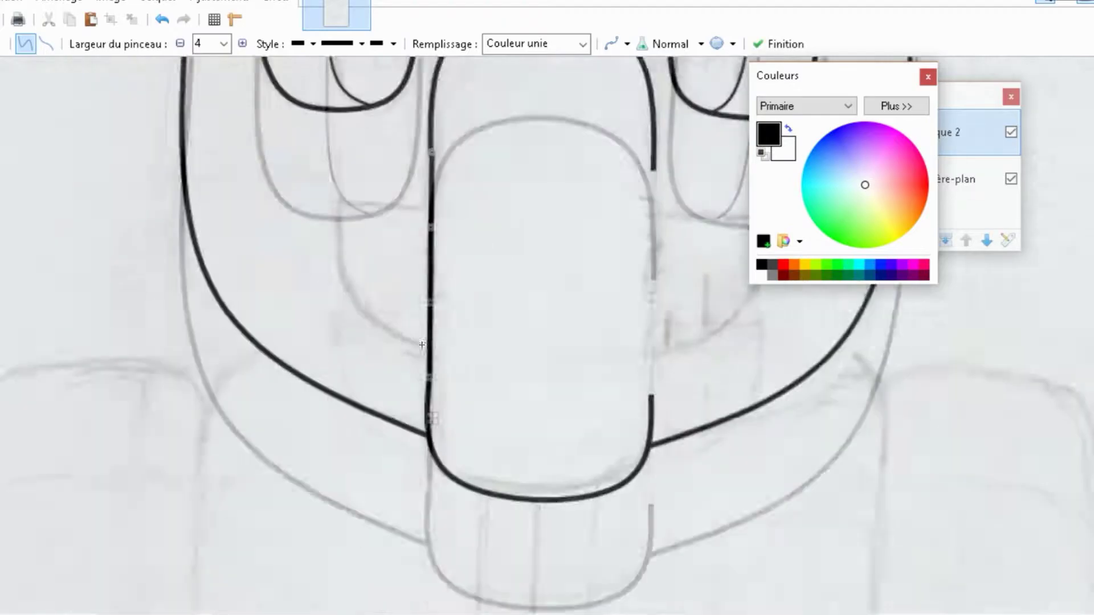
key("Return")
scroll(464, 264, "up", 3)
scroll(530, 215, "down", 2)
left_click_drag(530, 215, 531, 448)
scroll(530, 447, "up", 2)
scroll(552, 541, "down", 2)
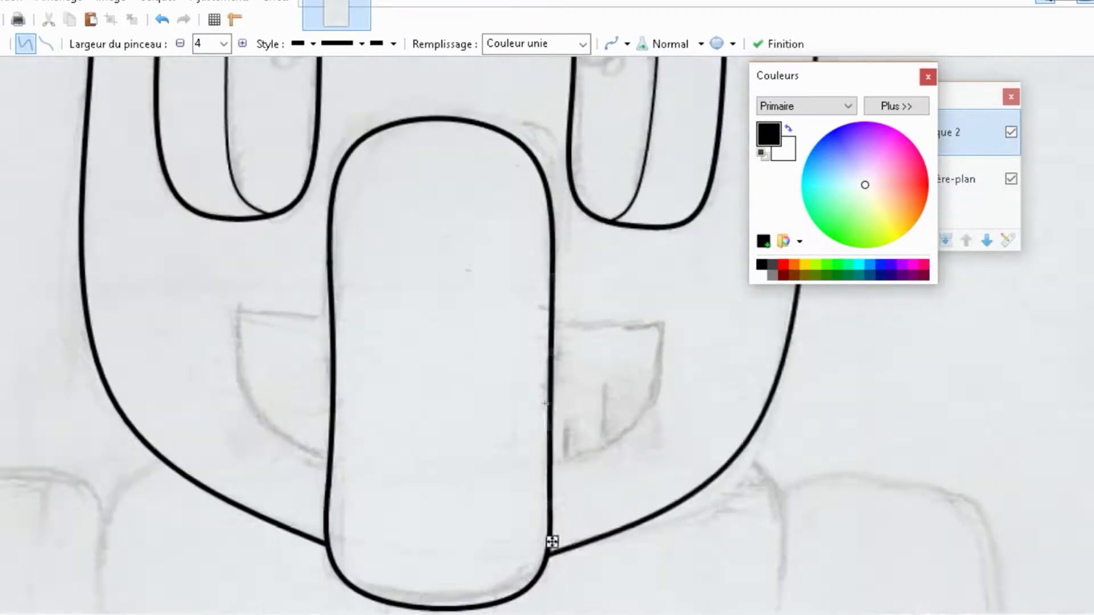
- Trace the open mouth's outline on both sides of the nose with a brush width of 4
scroll(399, 300, "down", 2)
scroll(398, 300, "up", 3)
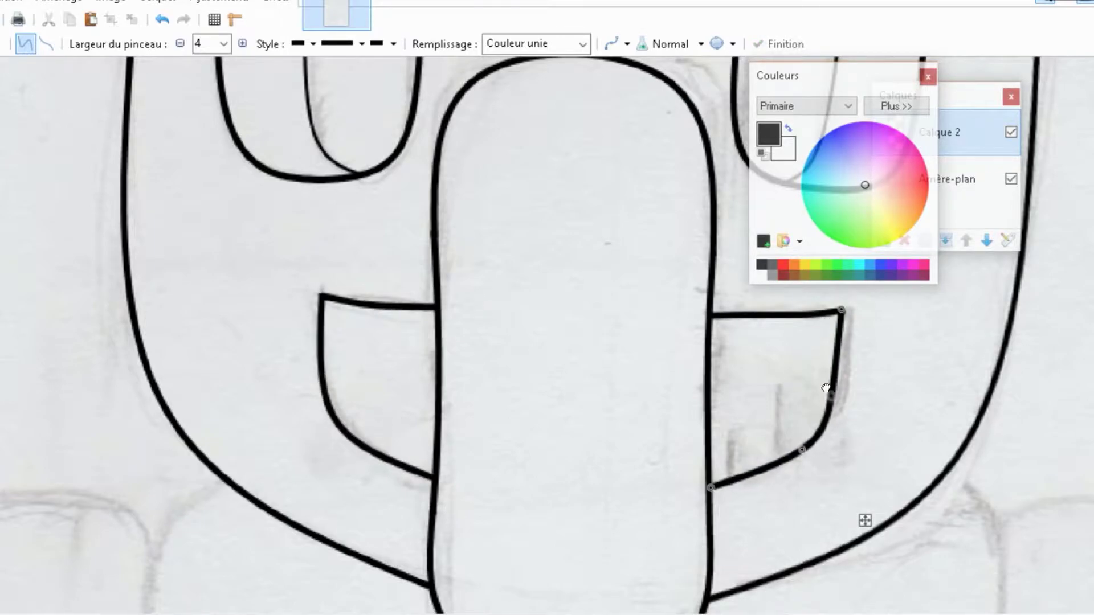
scroll(825, 388, "down", 2)
scroll(627, 342, "up", 3)
left_click_drag(624, 263, 624, 378)
scroll(624, 378, "down", 2)
scroll(623, 379, "up", 3)
left_click(223, 44)
left_click(205, 103)
scroll(547, 335, "down", 2)
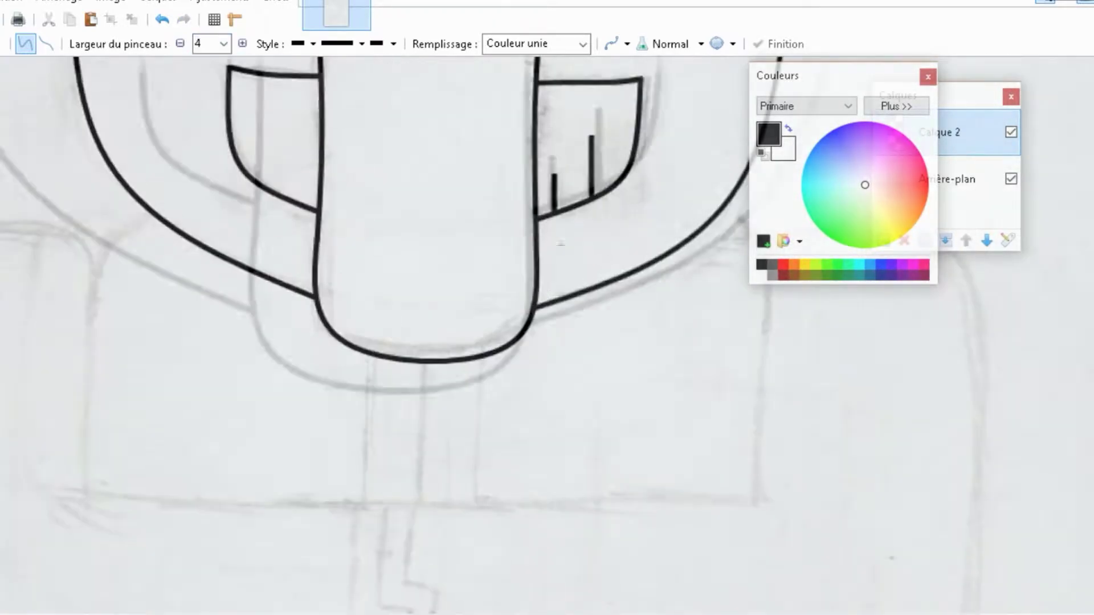
scroll(547, 335, "up", 2)
key("ctrl+z")
key("ctrl+z")
- Draw an arched tongue line across the mouth with a brush width of 2 and erase the part crossing the nose
left_click_drag(516, 359, 653, 358)
left_click_drag(359, 354, 359, 291)
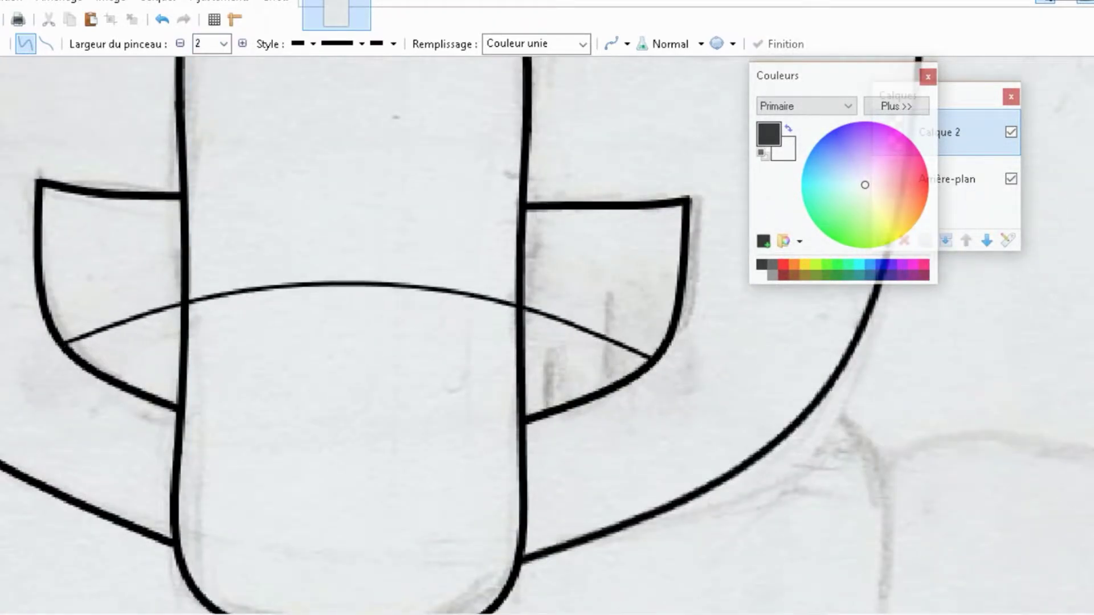
key("e")
left_click_drag(270, 285, 225, 294)
- Trace the rounded top of the left shoulder with a curve of brush width 4
scroll(365, 208, "down", 3)
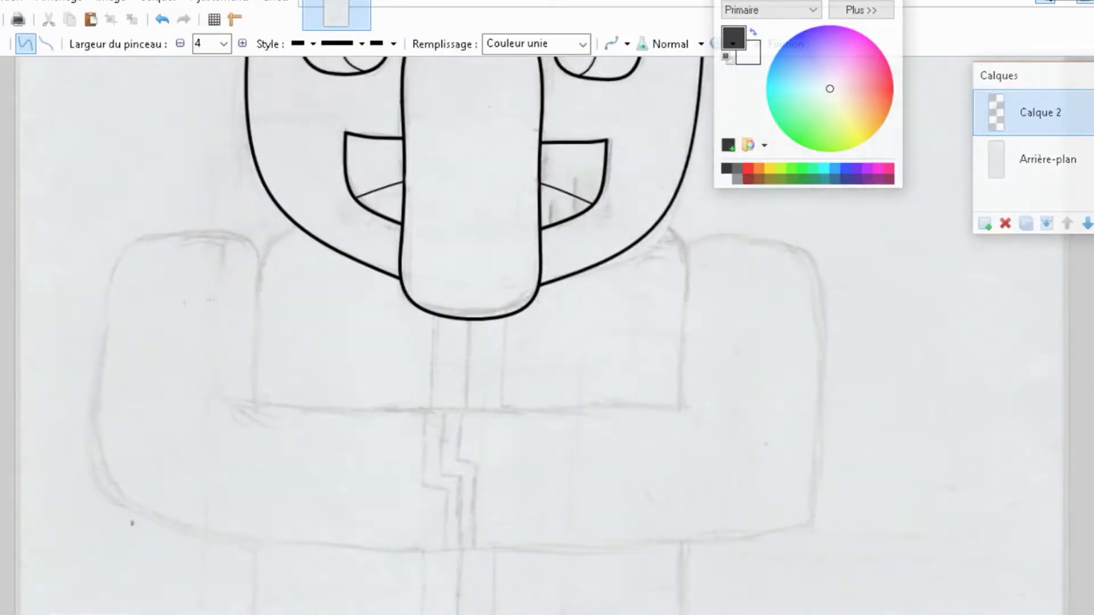
mouse_move(97, 422)
left_mouse_down()
mouse_move(257, 400)
mouse_move(245, 239)
left_mouse_up()
scroll(295, 398, "up", 3)
scroll(342, 342, "right", 2)
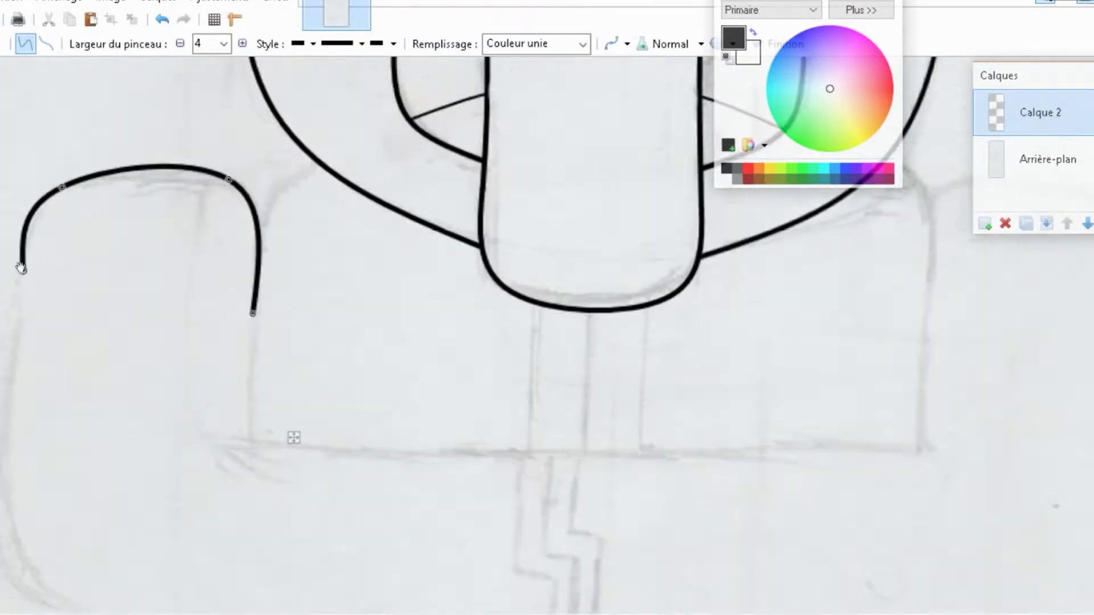
- Trace the left sleeve's outer side and rounded lower corner, continuing from the shoulder curve
scroll(225, 310, "down", 2)
left_click_drag(37, 228, 212, 542)
left_click_drag(124, 387, 23, 399)
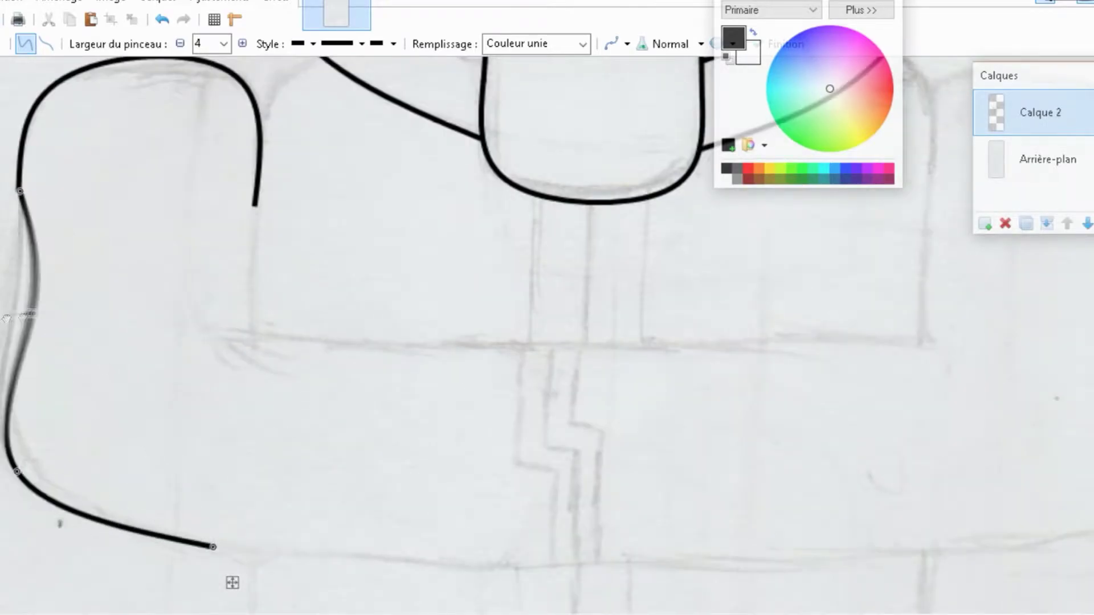
scroll(45, 285, "up", 3)
scroll(29, 140, "down", 3)
scroll(29, 139, "up", 3)
scroll(47, 276, "down", 4)
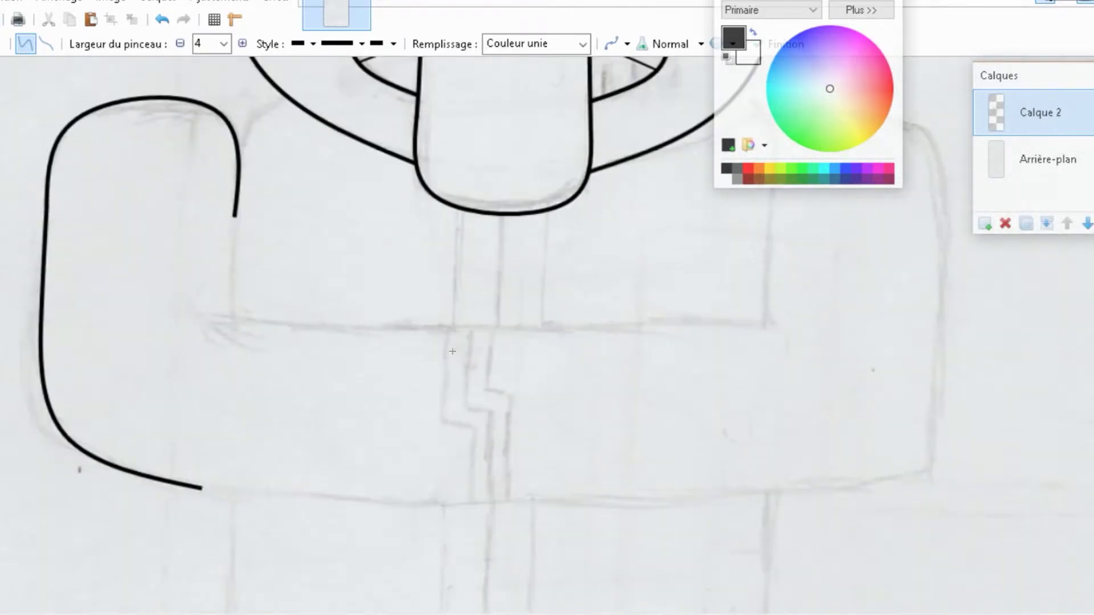
- Trace the upper edge of the crossed forearms as a nearly horizontal line across the chest
left_click_drag(11, 297, 1025, 313)
key("Return")
scroll(761, 278, "down", 2)
scroll(761, 278, "up", 3)
- Trace the right shoulder's rounded top and the right sleeve's outer side
key("o")
mouse_move(469, 369)
left_mouse_down()
mouse_move(649, 407)
mouse_move(1022, 410)
left_mouse_up()
scroll(690, 410, "down", 2)
scroll(354, 557, "up", 1)
scroll(353, 557, "up", 3)
scroll(308, 342, "down", 3)
scroll(854, 216, "up", 3)
scroll(920, 528, "down", 3)
- Trace the lower edge of the crossed arms and join it to the right sleeve's lower corner
scroll(32, 456, "down", 2)
left_click_drag(232, 520, 1083, 520)
scroll(816, 585, "down", 2)
key("Return")
scroll(817, 584, "up", 3)
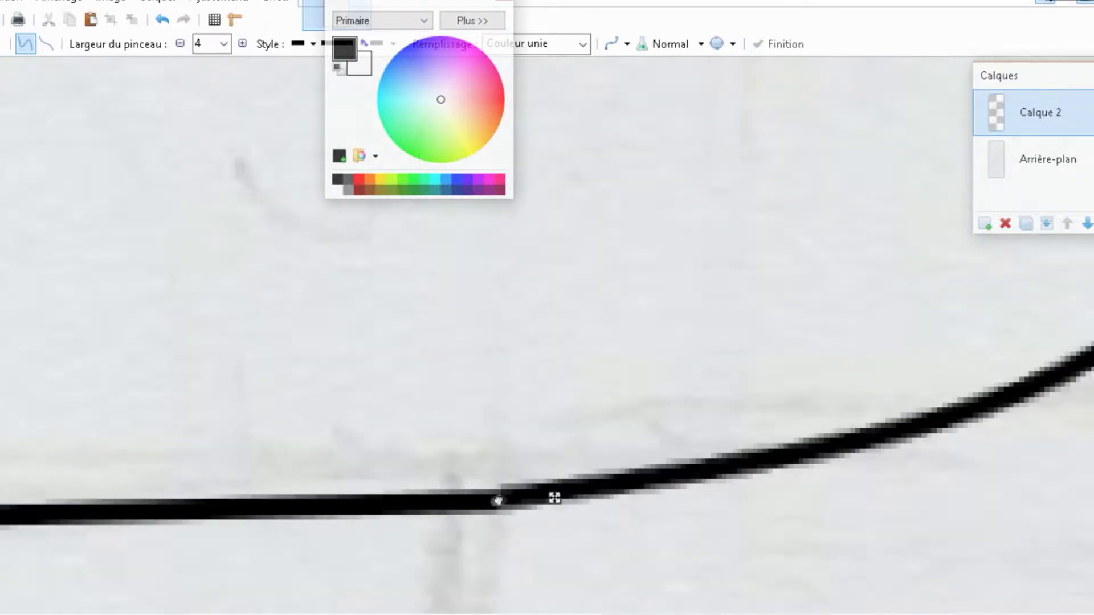
- Trace the three zigzag lines at the centre of the crossed arms and the short shoulder curves up to the head
scroll(371, 382, "down", 3)
scroll(410, 325, "up", 3)
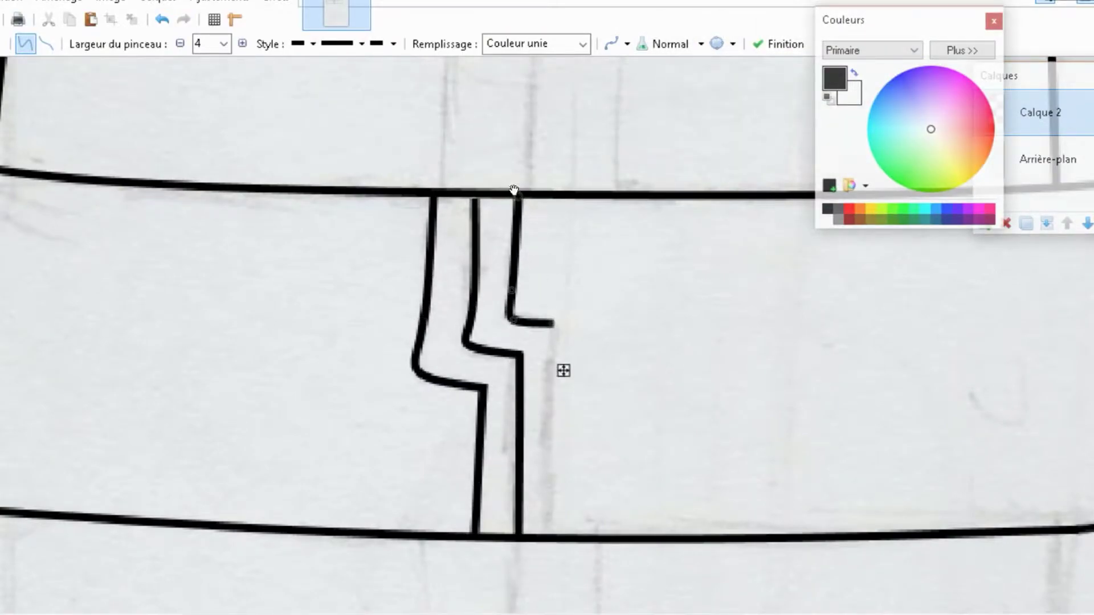
scroll(548, 396, "down", 3)
scroll(194, 259, "up", 3)
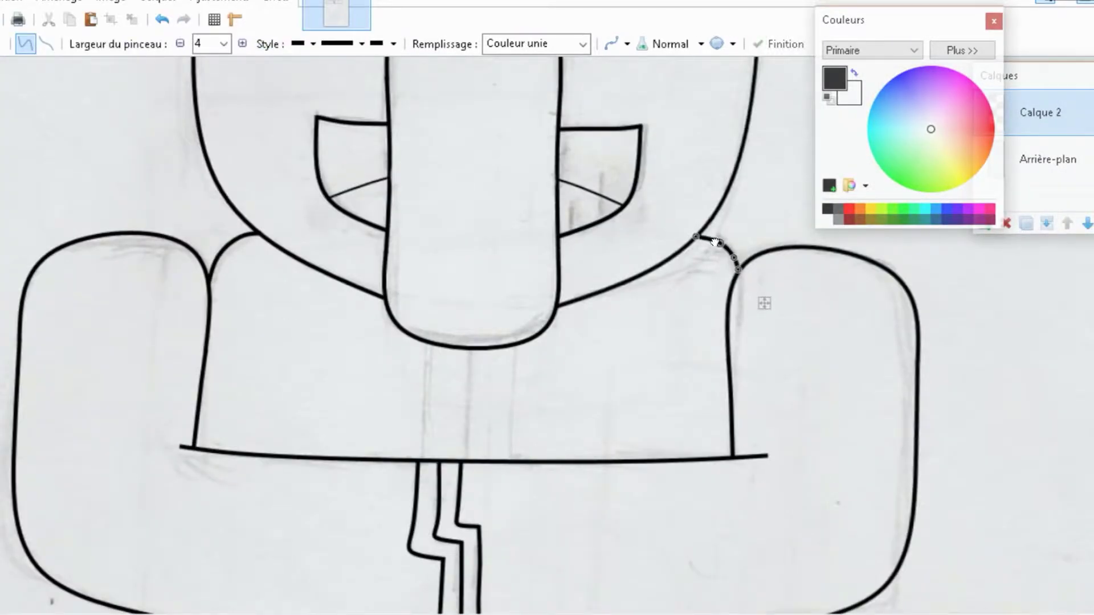
- Trace the robe's left and right sides from the crossed arms down to the hem
scroll(764, 303, "down", 3)
scroll(512, 342, "down", 3)
scroll(299, 513, "up", 3)
left_click_drag(296, 105, 274, 491)
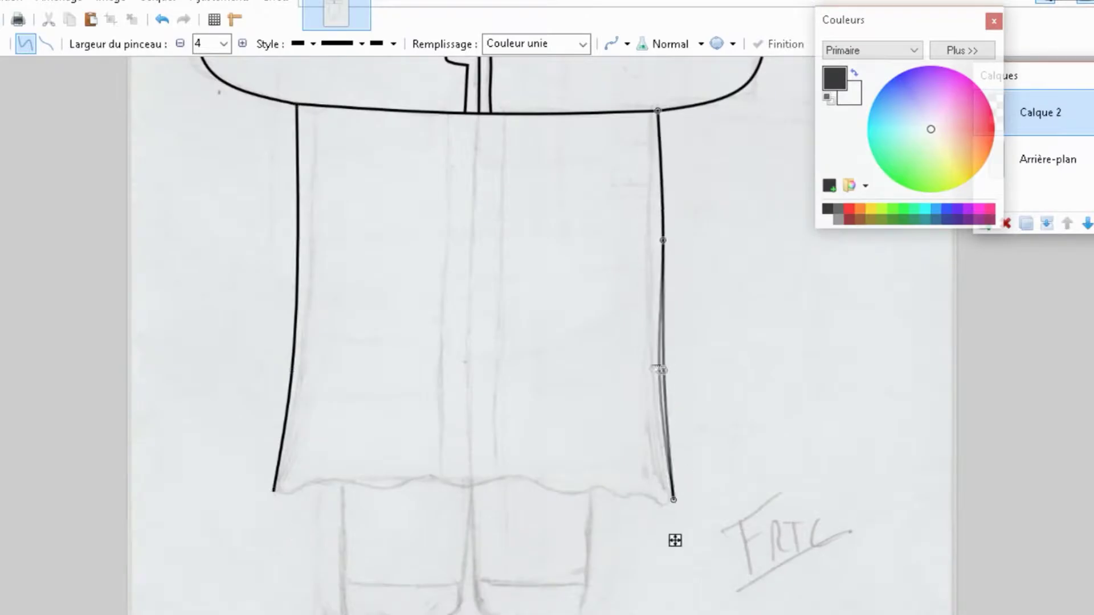
- Trace the robe's wavy hem from its left corner to its right corner
scroll(599, 169, "down", 3)
scroll(139, 363, "up", 5)
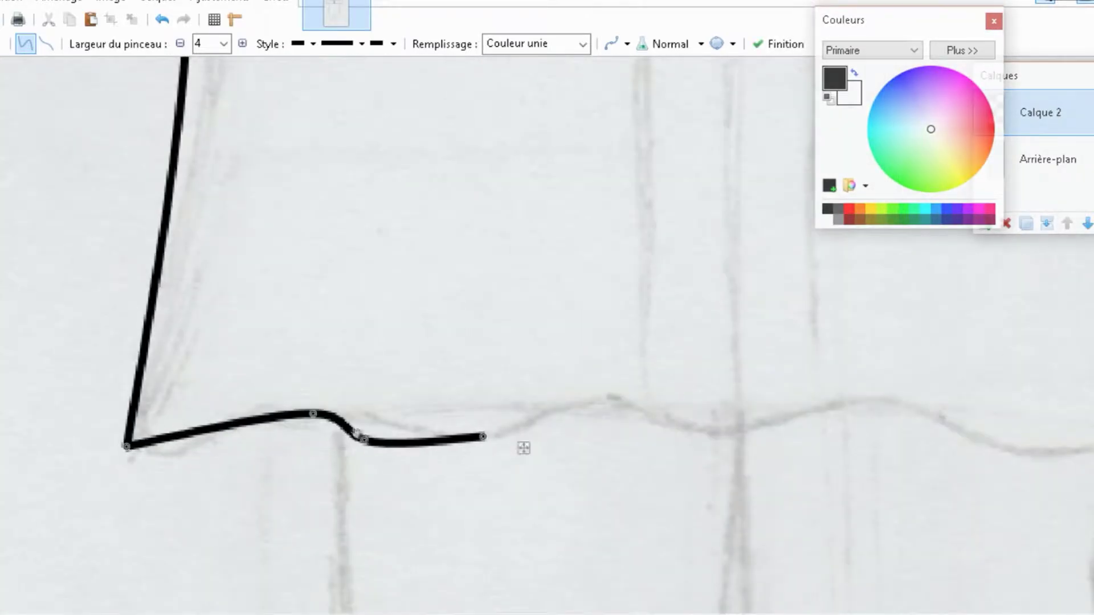
scroll(478, 435, "down", 3)
scroll(342, 416, "up", 5)
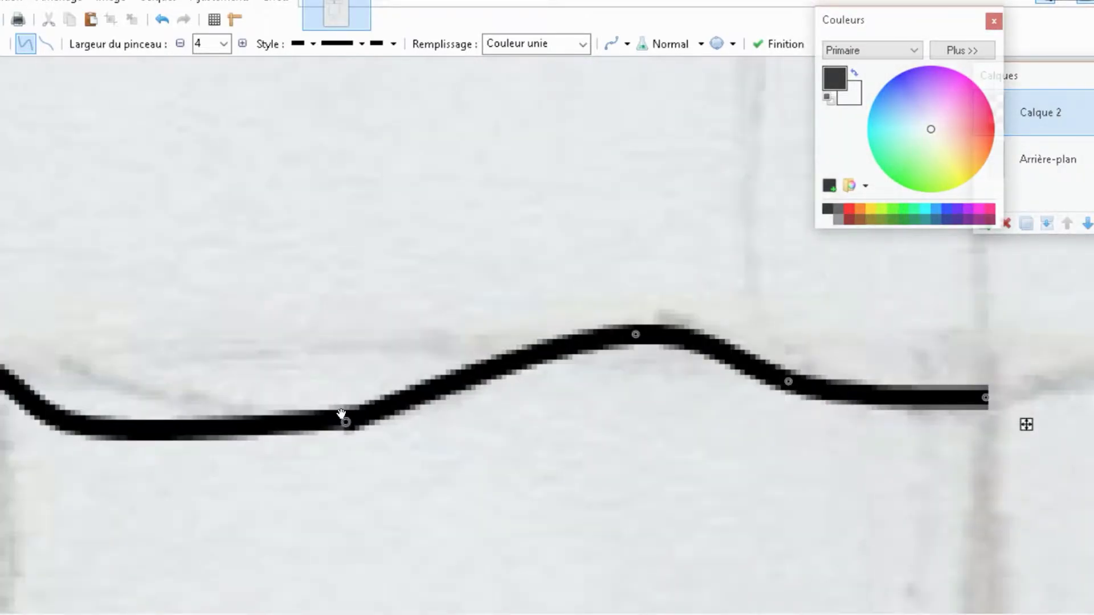
scroll(342, 416, "down", 1)
left_click_drag(285, 346, 660, 376)
scroll(703, 381, "down", 3)
left_click_drag(703, 310, 1082, 335)
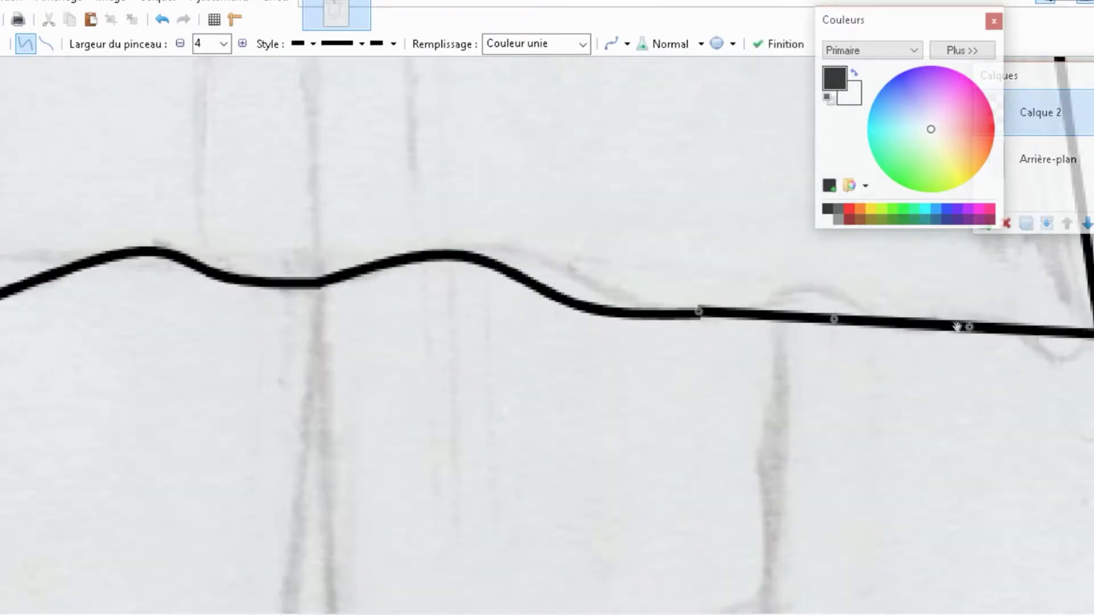
scroll(647, 326, "up", 5)
- Trace the left leg below the hem as a U shape with rounded lower corners
scroll(646, 326, "down", 3)
scroll(597, 191, "up", 4)
left_click_drag(238, 182, 597, 191)
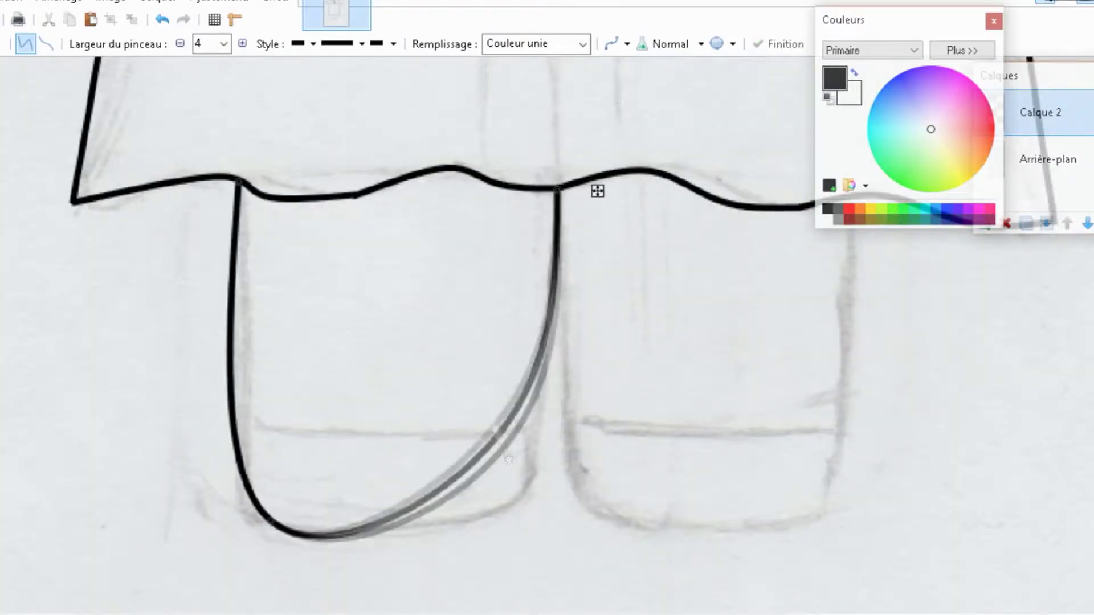
left_click_drag(433, 407, 522, 488)
scroll(540, 372, "down", 3)
- Trace the right leg's outline below the hem, starting beside the left leg
scroll(772, 368, "up", 3)
left_click_drag(602, 134, 718, 405)
left_click_drag(672, 319, 624, 360)
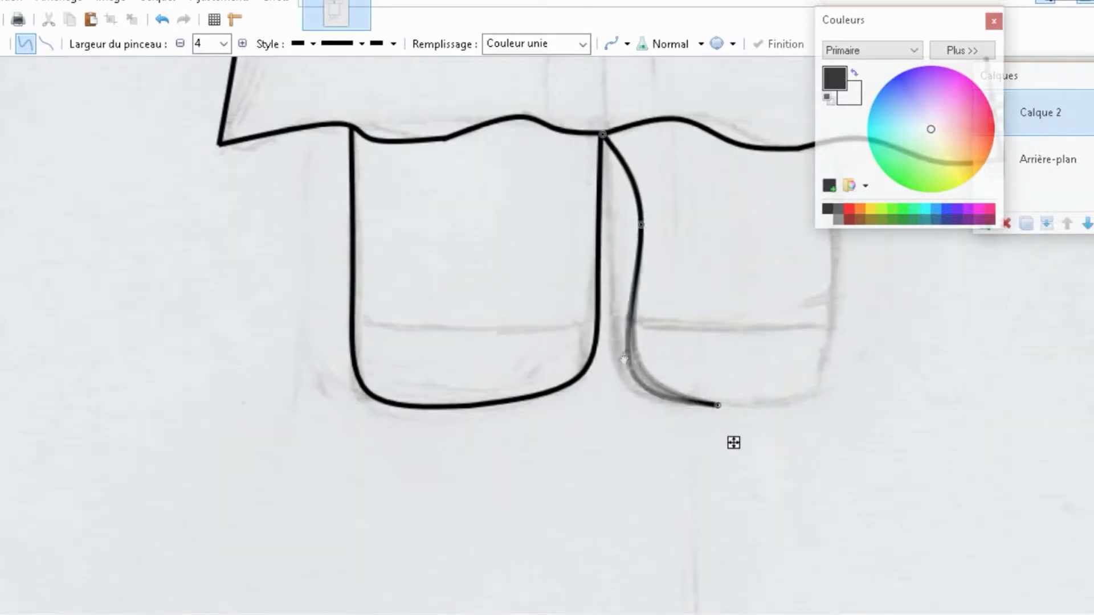
key("Return")
scroll(830, 242, "up", 2)
scroll(851, 547, "down", 3)
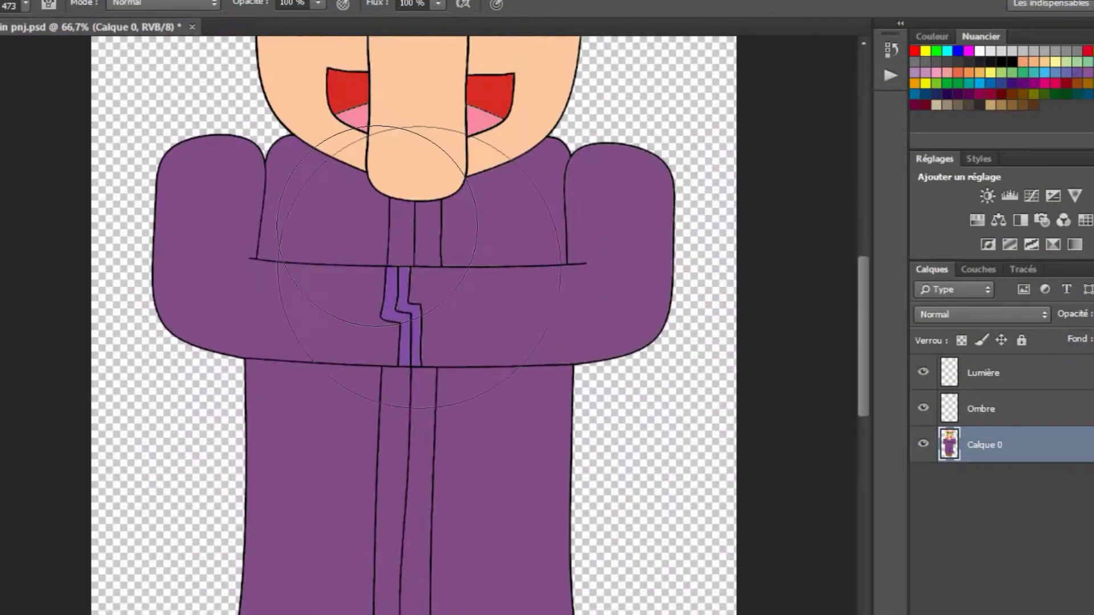
- In Photoshop, reduce the brush size to 58 px and make the Lumière layer active
left_click(980, 408)
left_click(1089, 339)
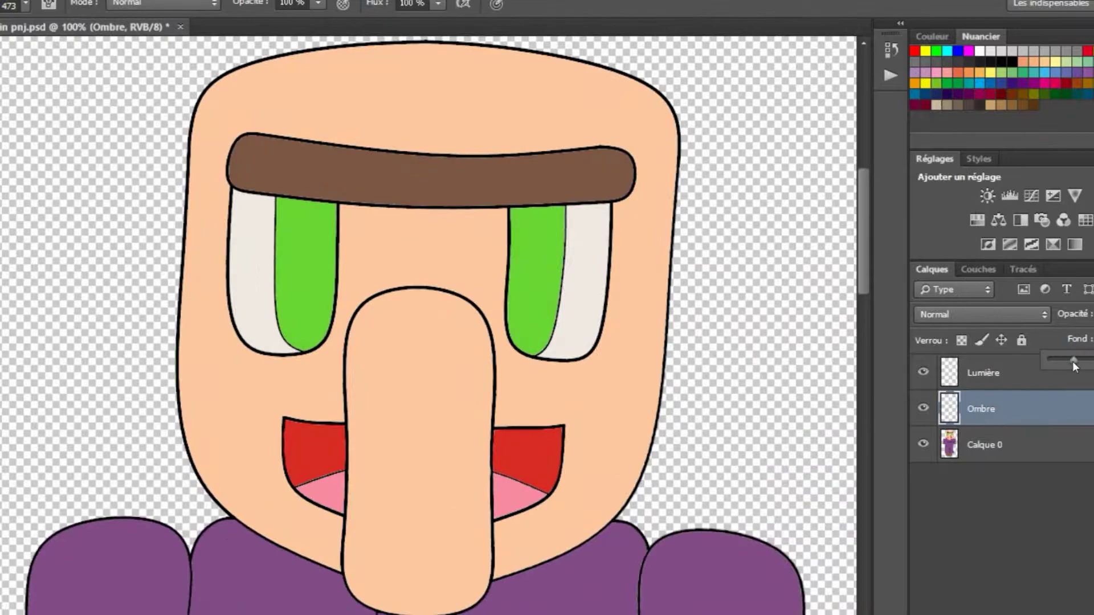
key("bracketleft")
key("bracketleft")
key("bracketleft")
key("bracketleft")
key("bracketleft")
key("bracketleft")
key("bracketleft")
key("bracketleft")
scroll(309, 230, "up", 1)
key("alt+bracketright")
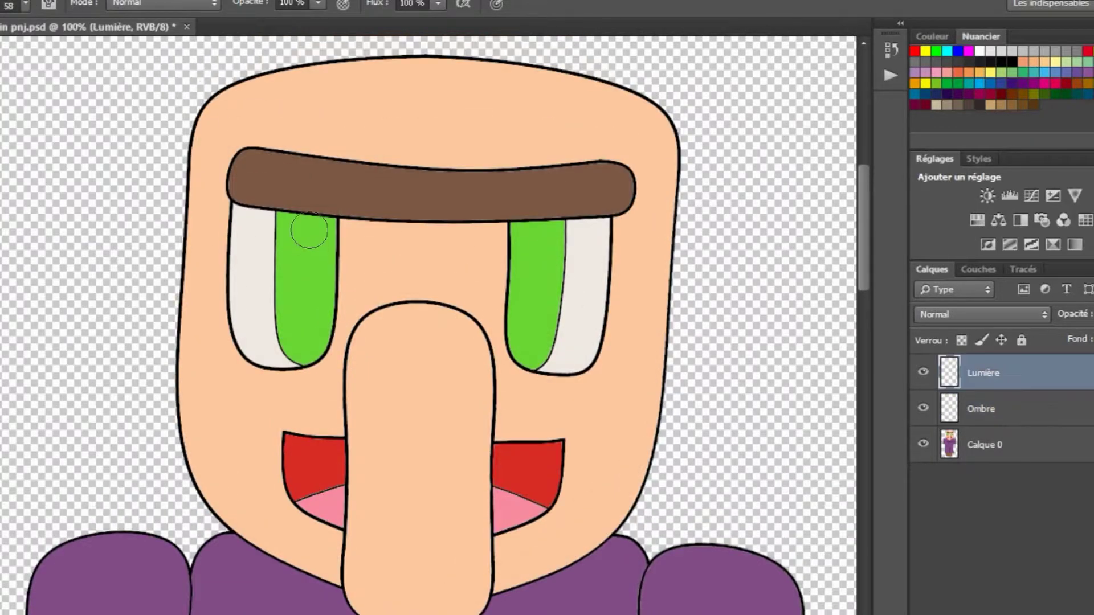
key("Escape")
- Select the left eye's green iris on Calque 0 with the Magic Wand, and return to the Lumière layer with the Brush
key("alt+bracketleft")
key("alt+bracketleft")
left_click(310, 261)
key("alt+bracketright")
key("alt+bracketright")
key("b")
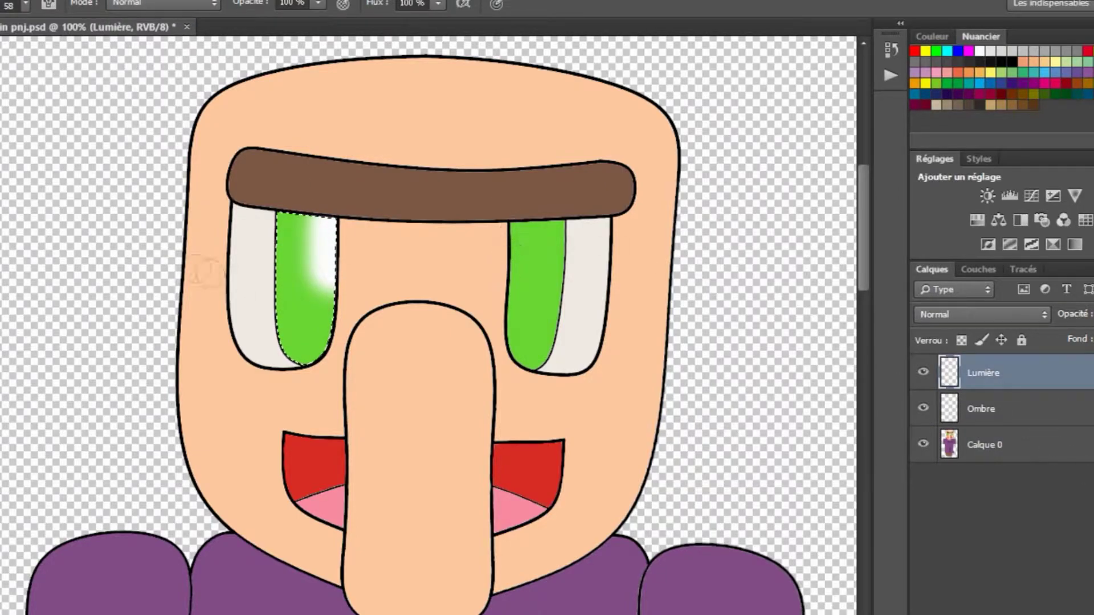
- Undo the soft white highlight painted in the left iris
key("alt+bracketleft")
key("alt+bracketleft")
key("alt+bracketright")
key("alt+bracketright")
key("alt+ctrl+z")
- Add the right eye's green iris on Calque 0 to the selection and reactivate the Lumière layer
key("alt+bracketleft")
key("alt+bracketleft")
left_click(532, 276, "shift")
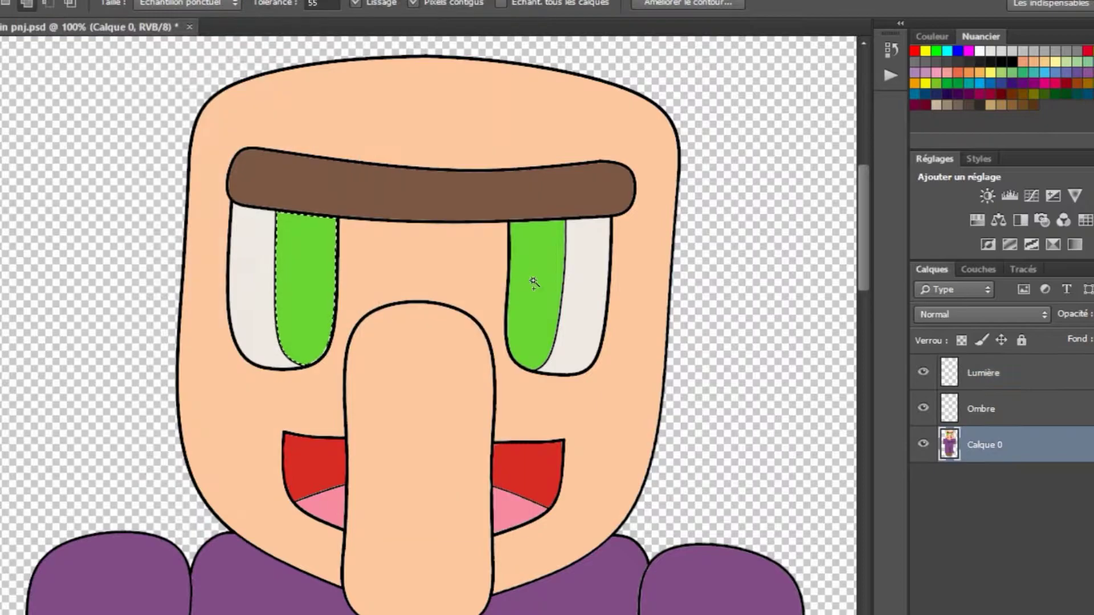
key("alt+bracketright")
key("alt+bracketright")
- Paint a hard-edged white highlight over the upper inner part of each iris within the selection
scroll(532, 276, "down", 2)
scroll(325, 279, "up", 4)
key("b")
left_click(324, 280)
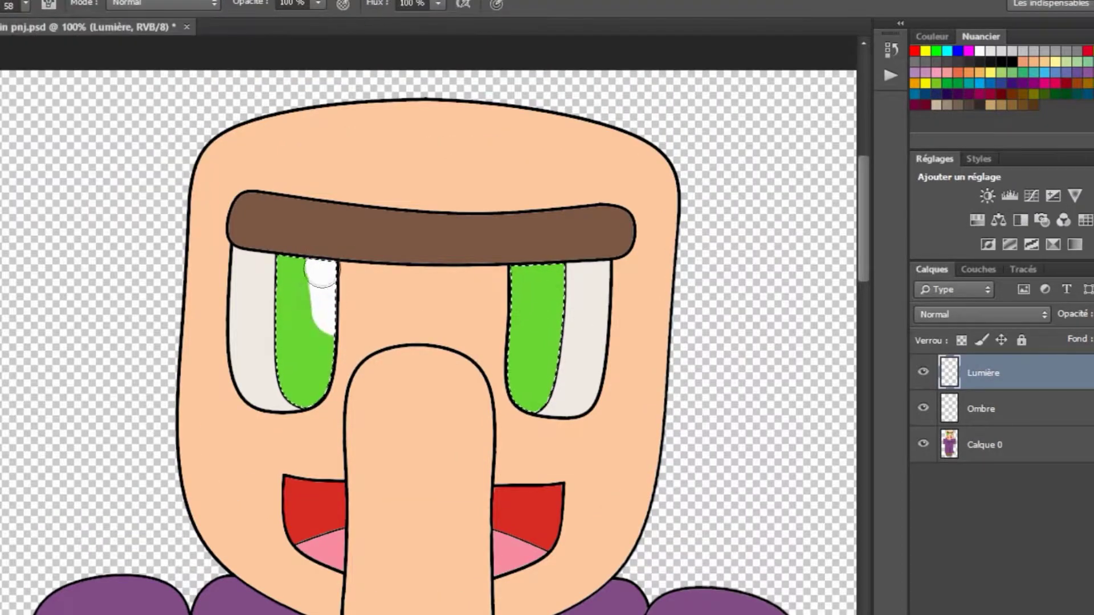
- Paint a small white dot below the highlight in each iris with a 22 px brush at 100% hardness on Calque 0
key("alt+bracketleft")
key("alt+bracketleft")
key("ctrl+plus")
key("ctrl+plus")
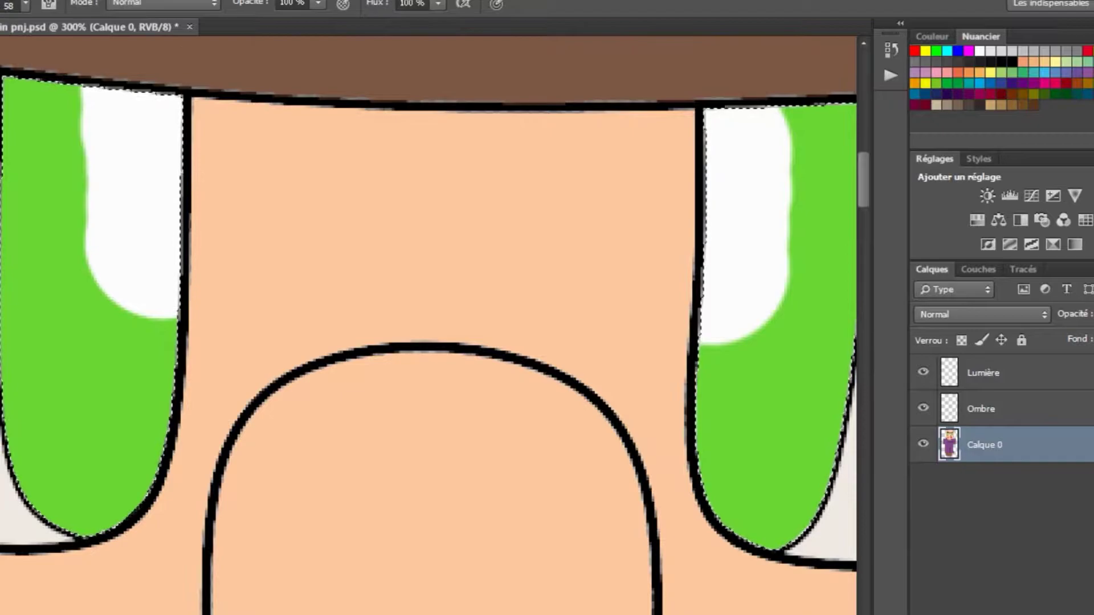
left_click(26, 5)
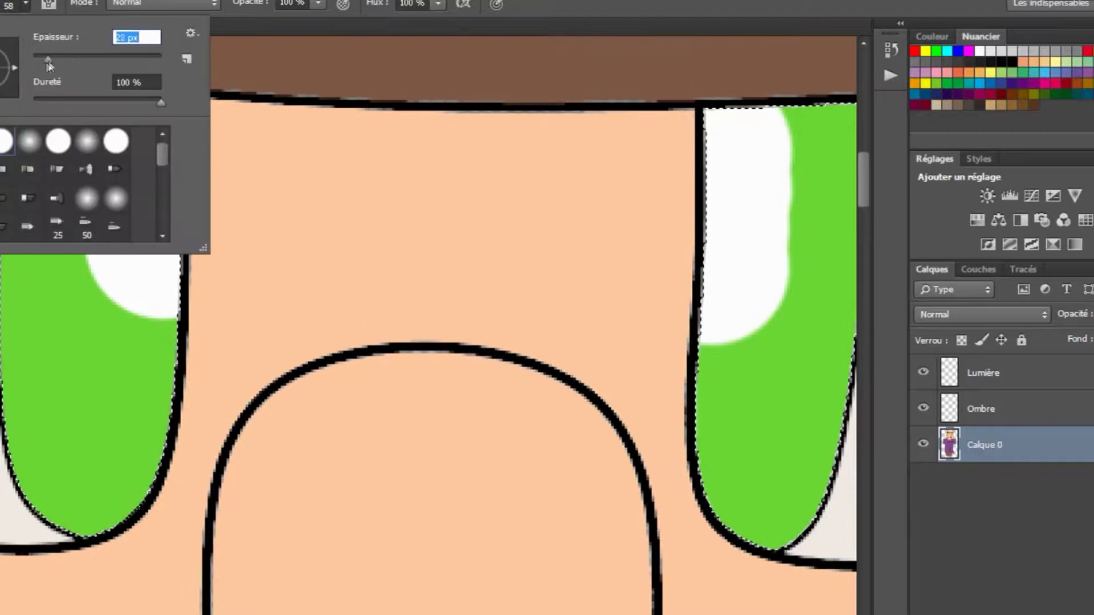
left_click(87, 308)
left_click(762, 354)
- Soften the edges of the white highlights and dots in both irises with a 31 px Blur tool at 0% hardness
key("ctrl+minus")
key("ctrl+minus")
key("ctrl+minus")
key("ctrl+plus")
key("ctrl+plus")
key("r")
left_click(26, 4)
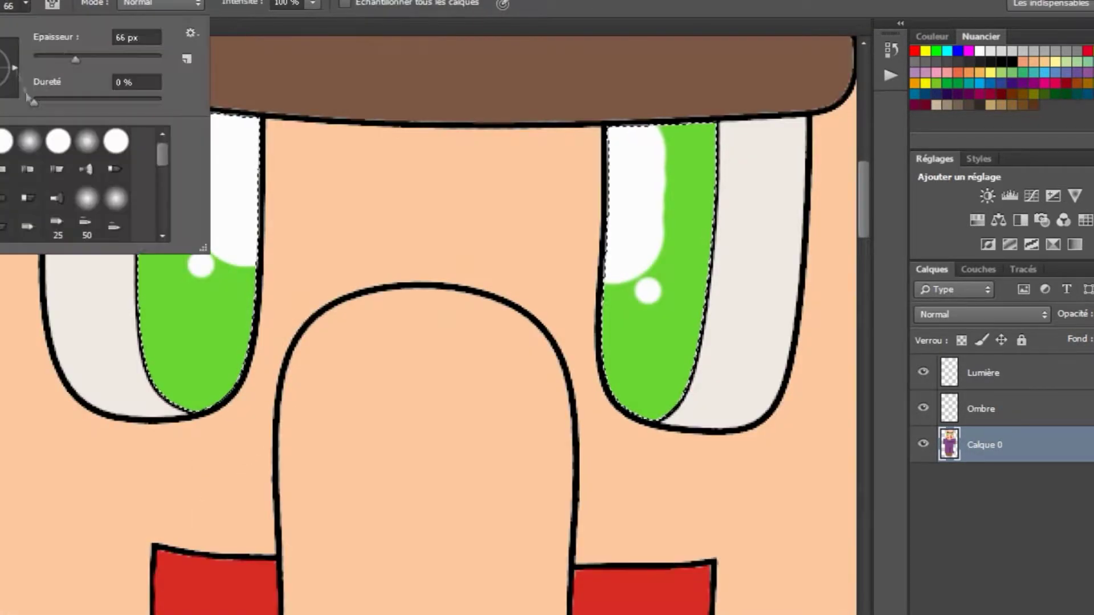
key("Return")
left_click_drag(632, 137, 620, 254)
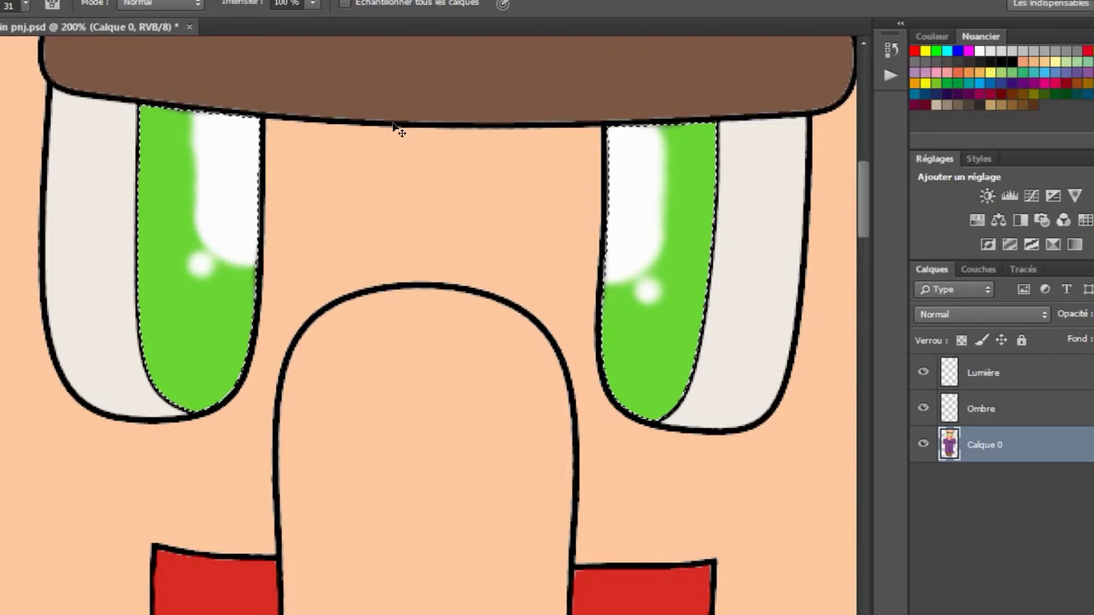
- Choose a near-black shadow colour and select the face skin on Calque 0
key("ctrl+minus")
key("ctrl+minus")
key("ctrl+minus")
scroll(410, 319, "up", 3)
key("ctrl+plus")
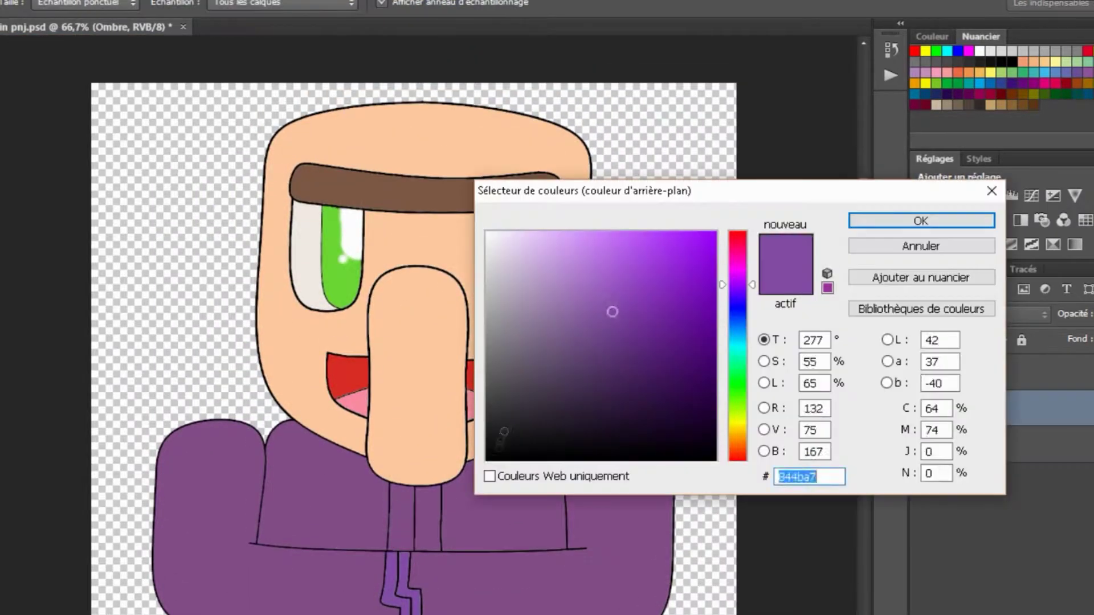
key("Return")
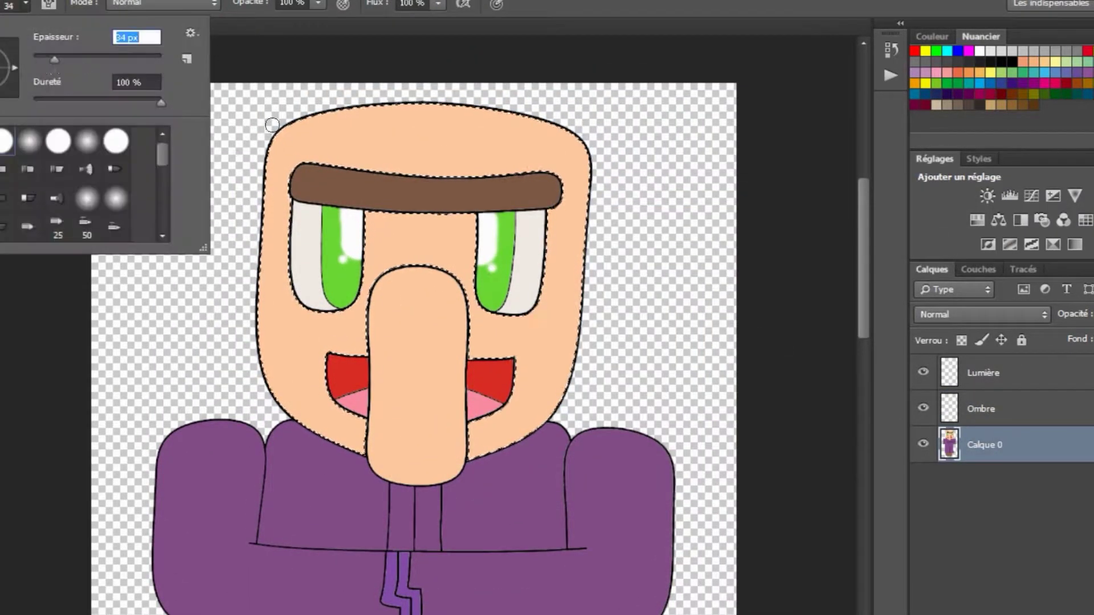
key("Return")
- Paint a shadow on the face skin beneath the eyebrow and around its ends on the Ombre layer with a 36 px brush
key("ctrl+plus")
key("ctrl+plus")
key("alt+bracketright")
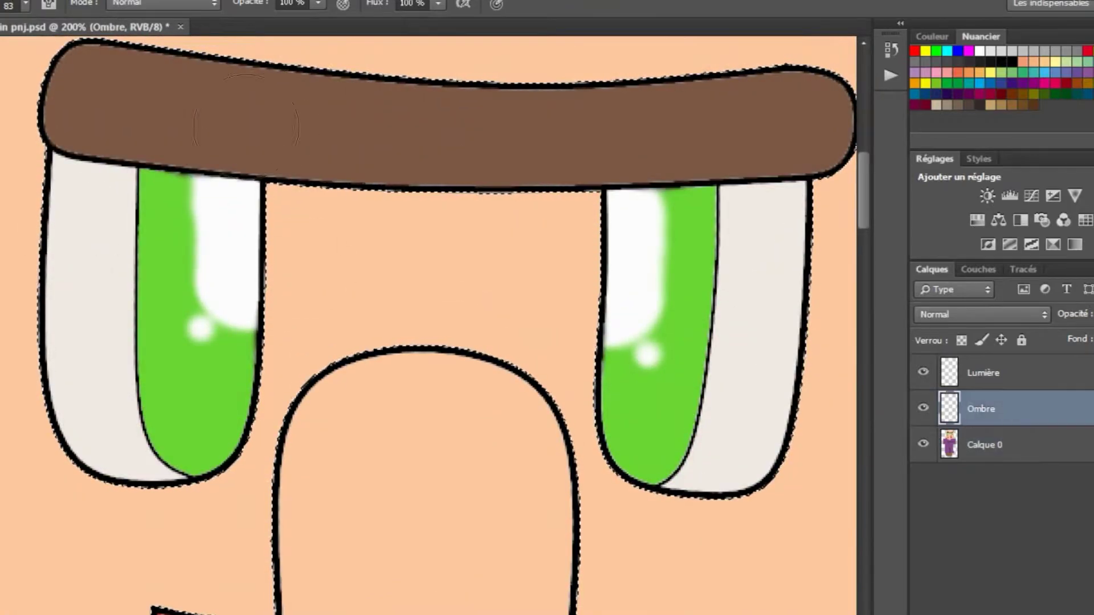
right_click(251, 108)
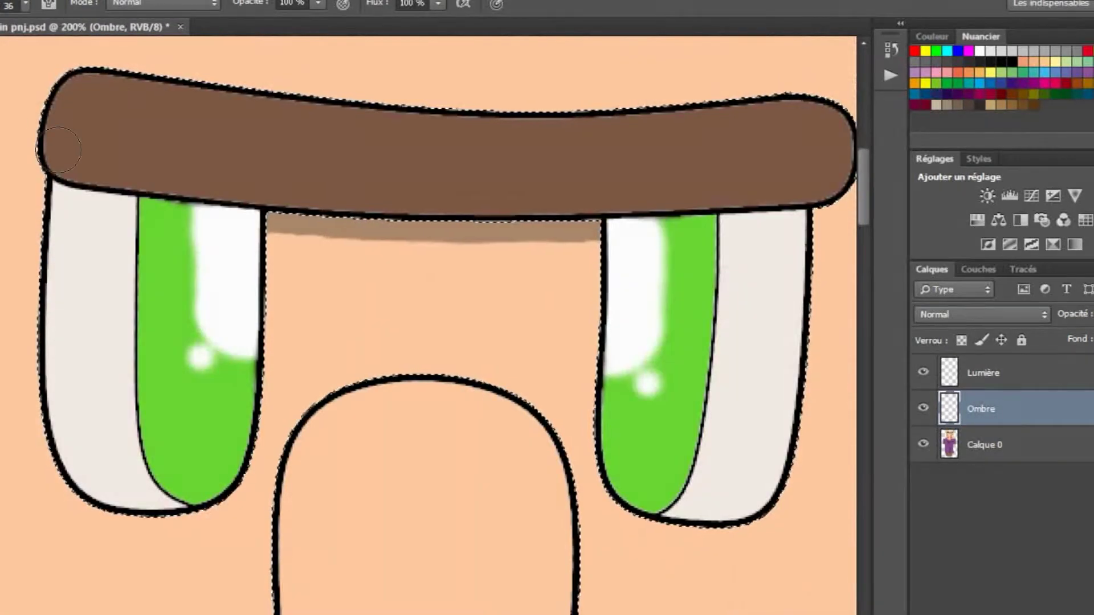
scroll(58, 150, "right", 5)
left_click_drag(698, 191, 662, 177)
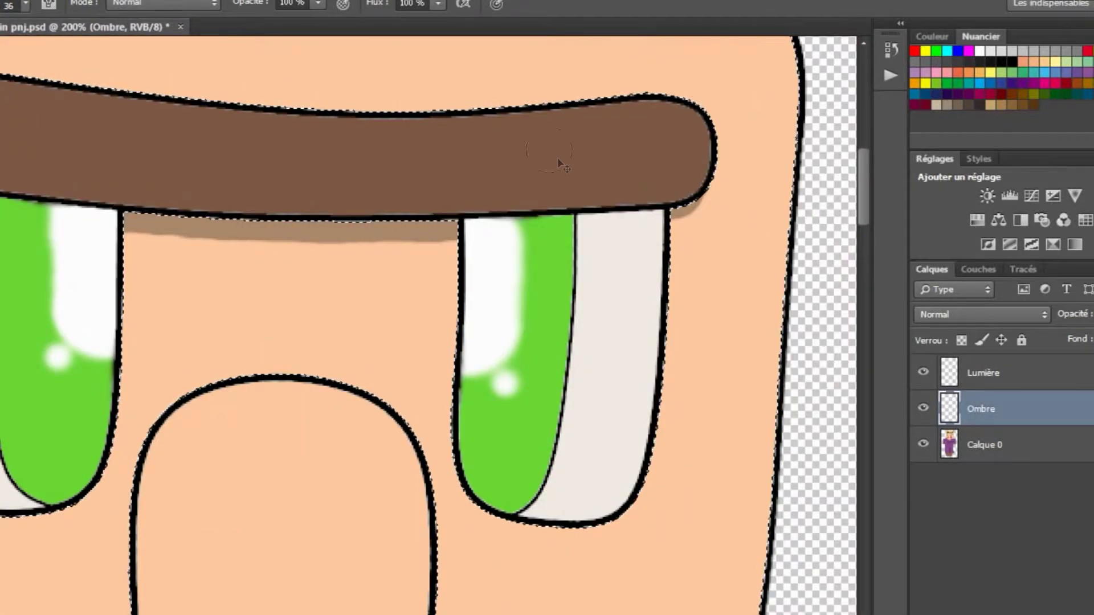
- Add the irises and eye whites of both eyes to the selection on Calque 0 with the Magic Wand
key("ctrl+0")
key("ctrl+plus")
key("ctrl+plus")
key("ctrl+minus")
scroll(186, 180, "down", 2)
scroll(185, 179, "left", 2)
key("w")
key("alt+bracketleft")
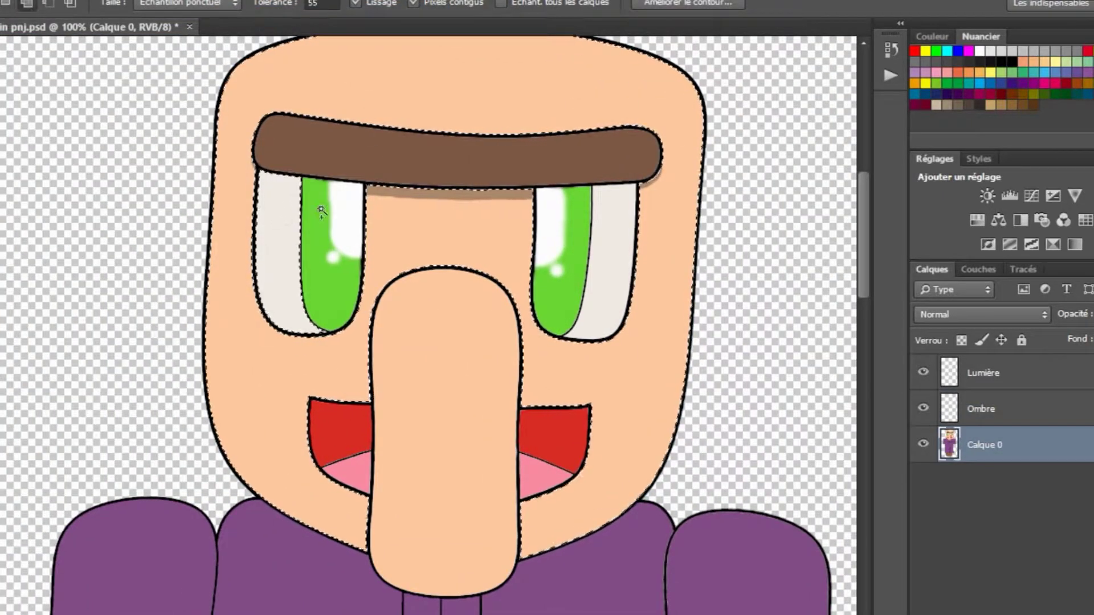
key("ctrl+plus")
scroll(701, 317, "up", 4)
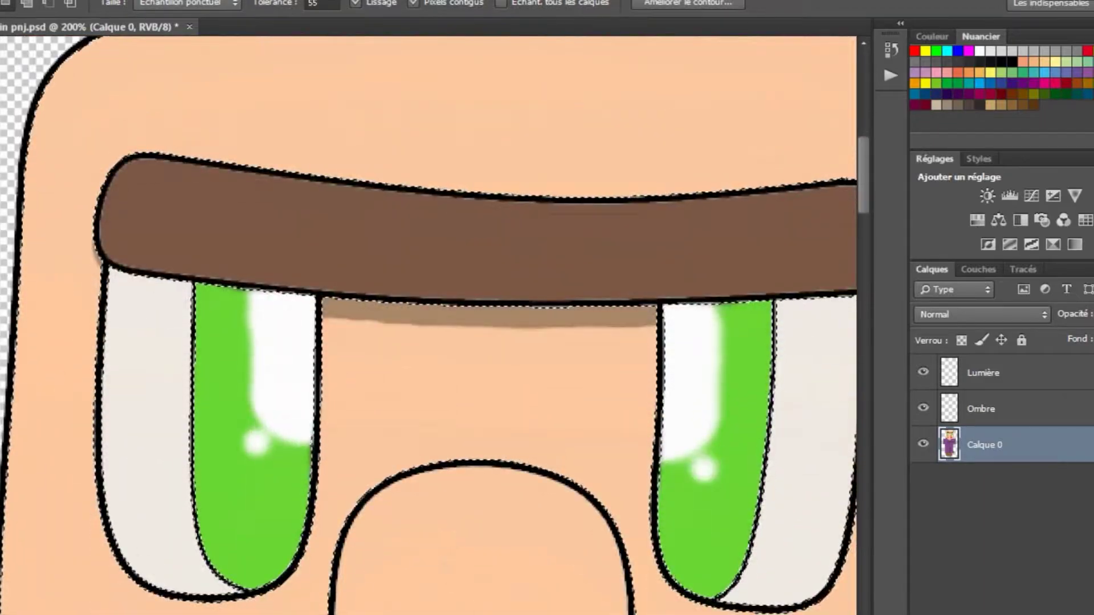
scroll(701, 318, "right", 2)
- Paint the eyebrow's shadow across the upper part of both eyes on the Ombre layer with the 36 px brush
key("b")
key("alt+bracketright")
left_click_drag(42, 277, 239, 302)
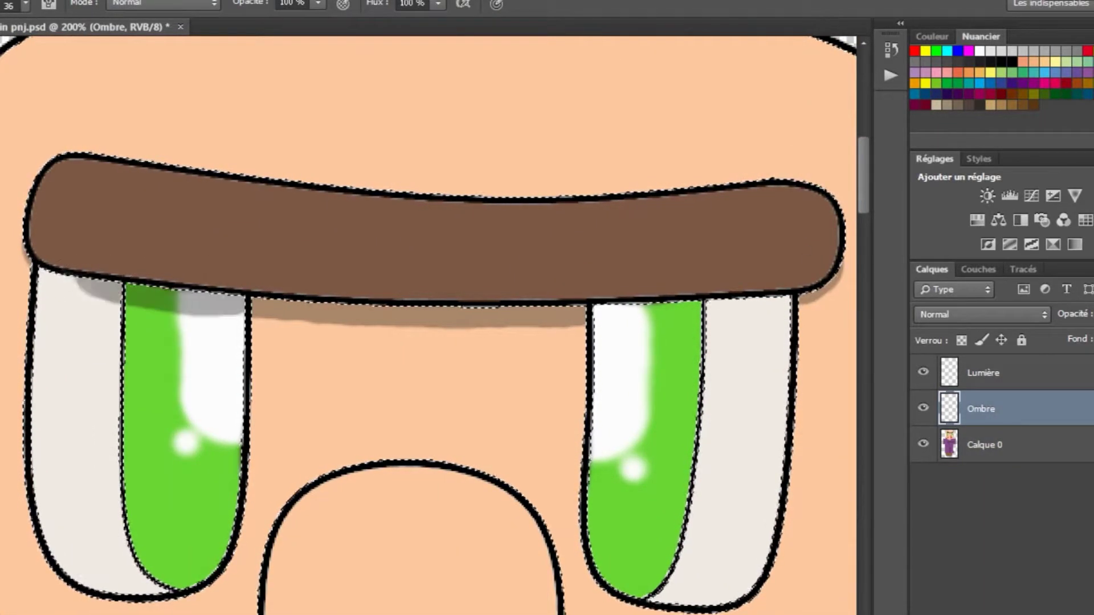
scroll(427, 324, "right", 3)
key("ctrl+minus")
key("ctrl+minus")
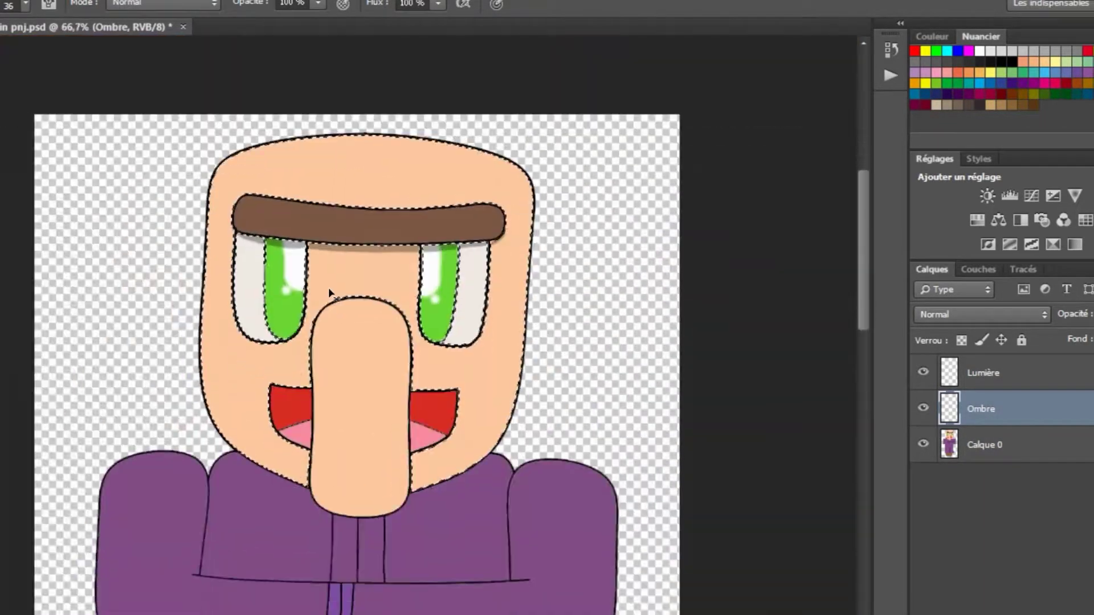
key("ctrl+plus")
key("ctrl+plus")
key("ctrl+minus")
key("ctrl+minus")
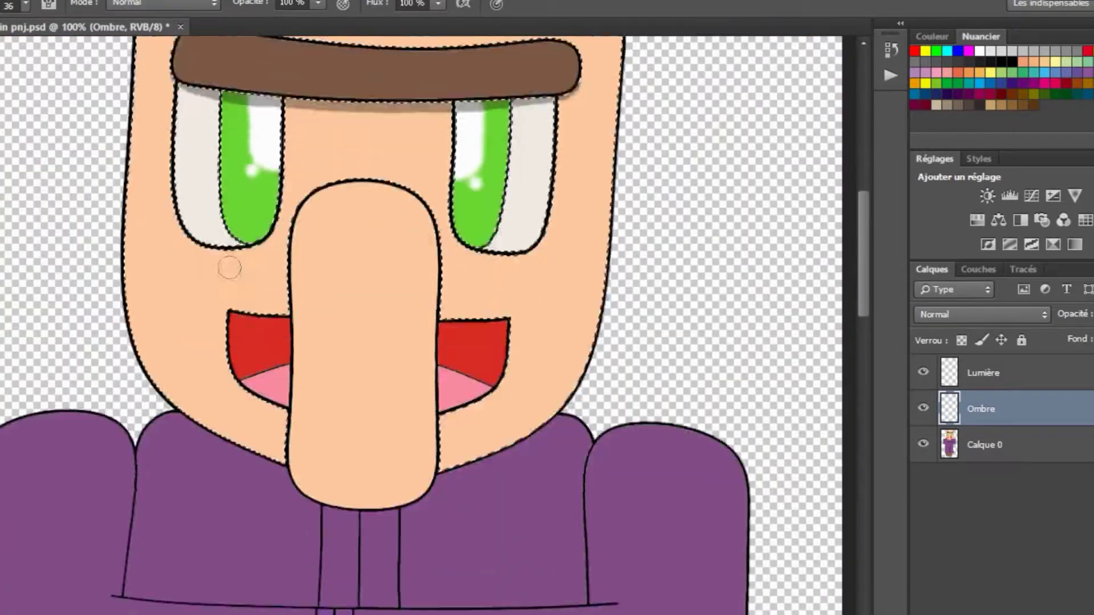
- Paint narrow shadows on the skin along both sides of the nose below the mouth on the Ombre layer
key("ctrl+plus")
key("ctrl+plus")
key("ctrl+plus")
scroll(330, 357, "down", 3)
left_click_drag(228, 294, 233, 382)
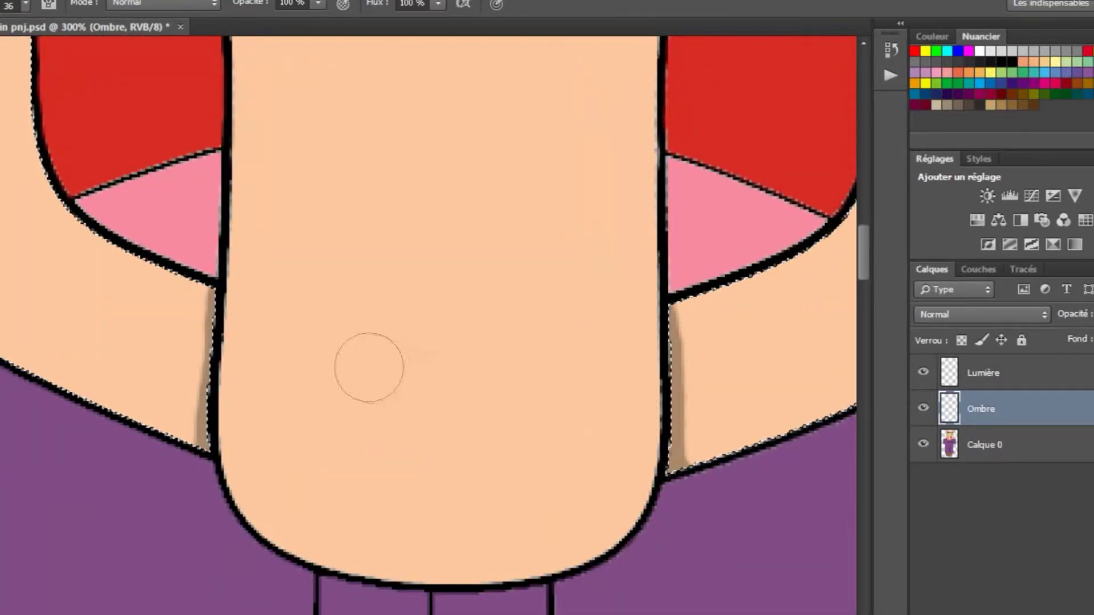
- Extend the shadows on both sides of the nose up between the mouth and the eyes, and clear the selection
key("ctrl+minus")
key("ctrl+minus")
key("ctrl+plus")
key("ctrl+plus")
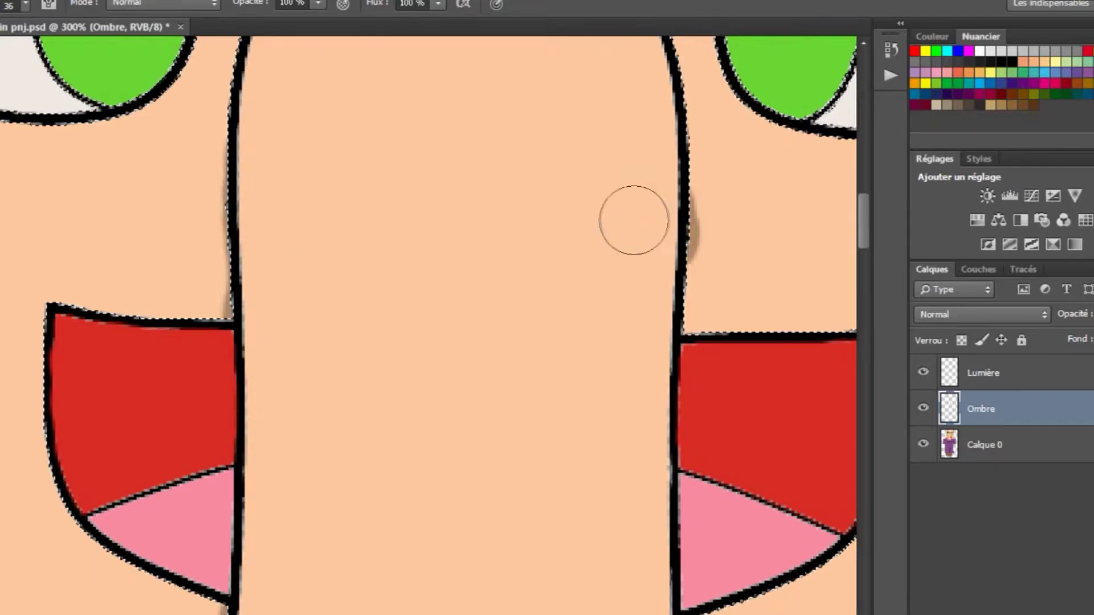
key("ctrl+minus")
key("ctrl+minus")
key("ctrl+minus")
key("ctrl+d")
- Select the nose on Calque 0 and paint a shadow along its right edge on the Ombre layer
key("ctrl+plus")
key("ctrl+plus")
scroll(466, 338, "down", 3)
key("w")
left_click(984, 444)
left_click(467, 341)
left_click(981, 408)
key("b")
mouse_move(496, 584)
left_mouse_down()
mouse_move(562, 564)
mouse_move(609, 188)
left_mouse_up()
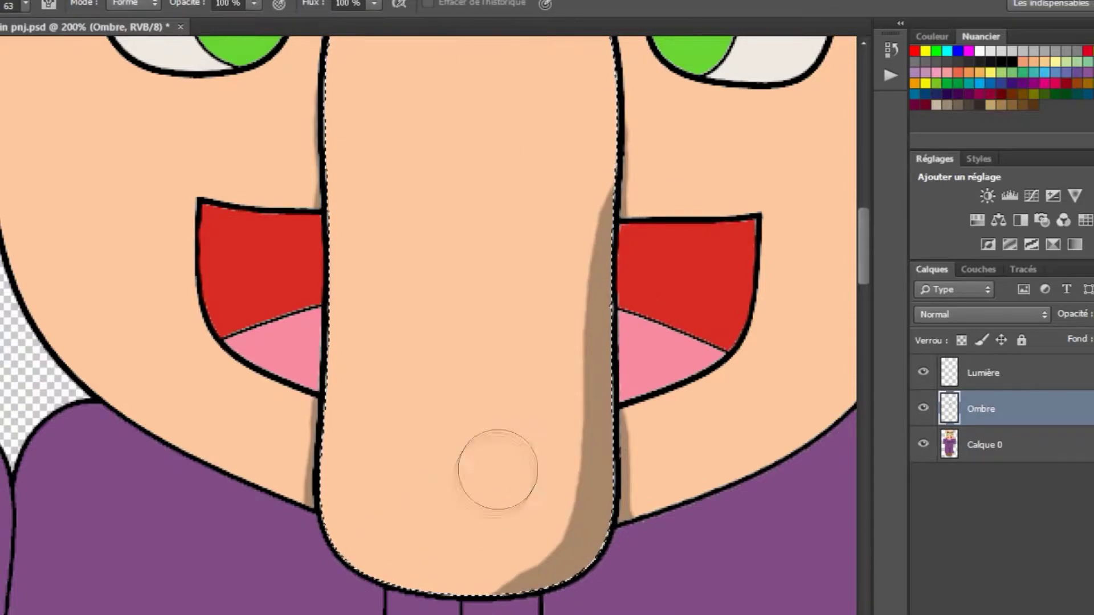
- Extend the nose shadow around the rounded bottom of the nose with the 36 px brush
key("ctrl+minus")
key("ctrl+minus")
key("ctrl+plus")
key("ctrl+plus")
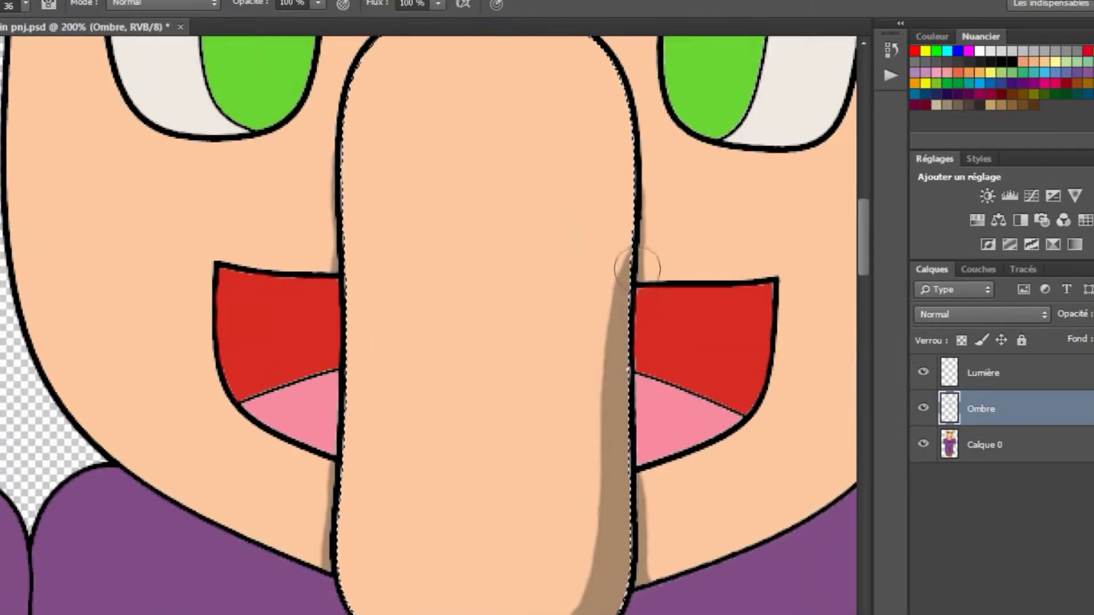
key("ctrl+minus")
key("ctrl+plus")
key("ctrl+plus")
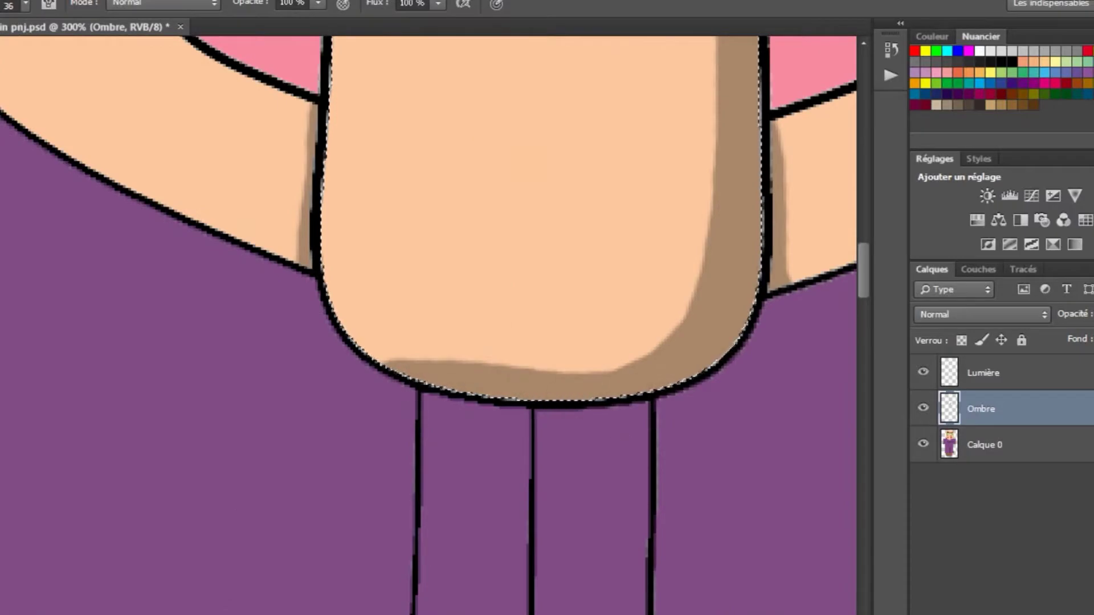
key("ctrl+minus")
key("ctrl+minus")
key("ctrl+minus")
key("ctrl+minus")
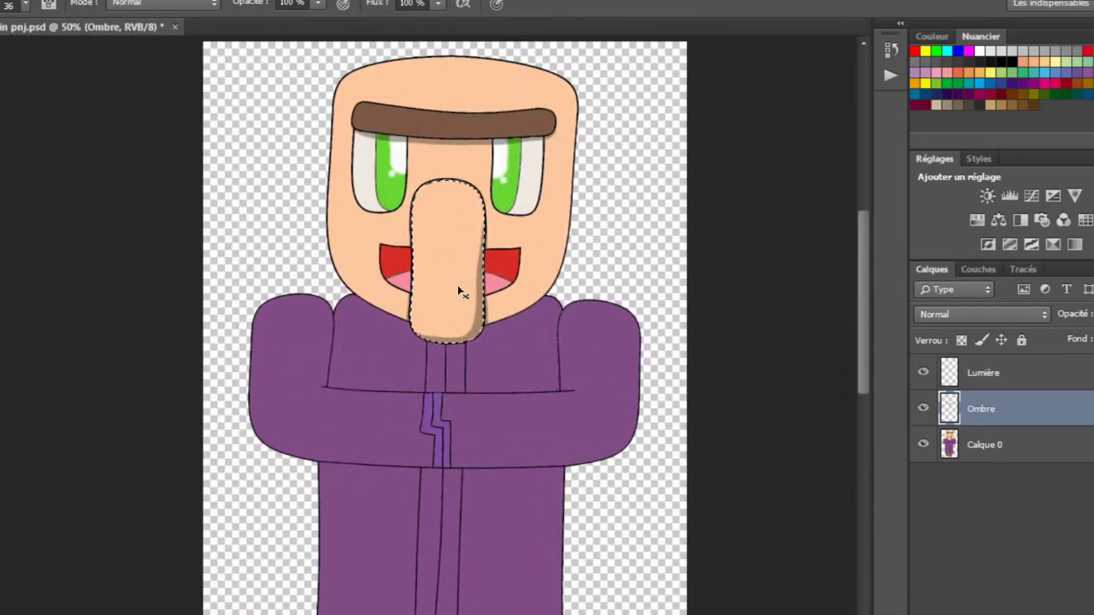
- Soften the inner edge of the nose shadow with the Blur tool at 31 px
key("ctrl+plus")
key("ctrl+plus")
key("ctrl+plus")
key("ctrl+minus")
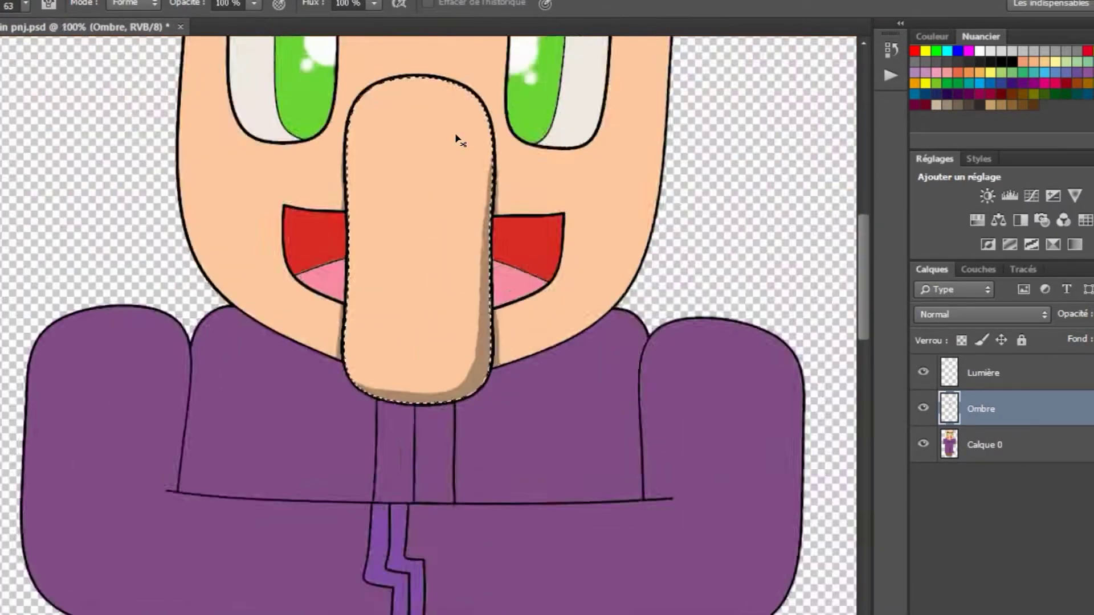
key("ctrl+plus")
key("r")
key("ctrl+minus")
key("ctrl+minus")
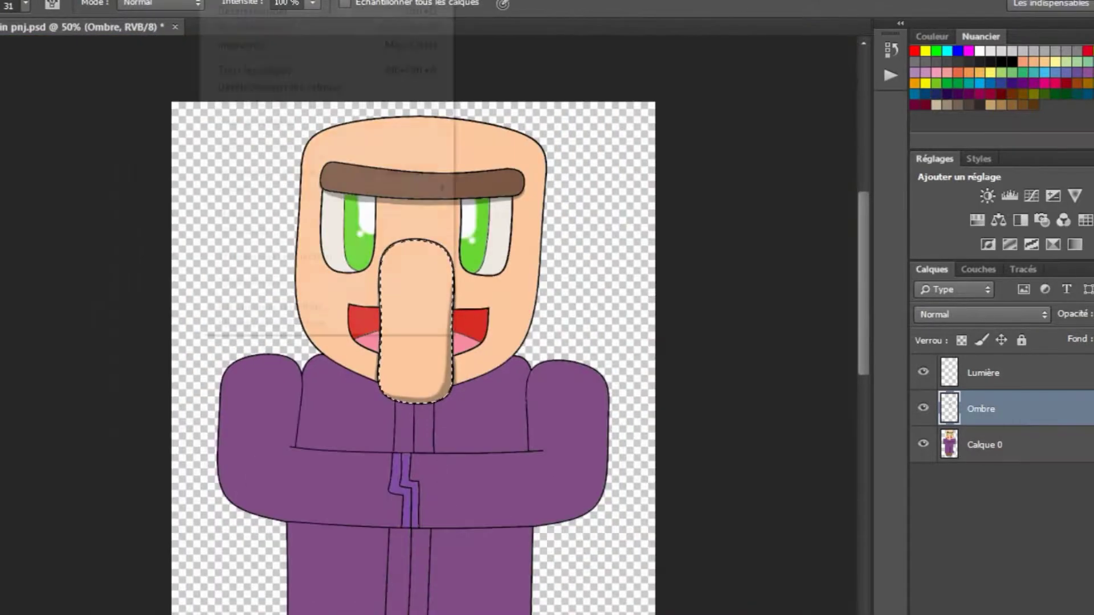
- Select both pink tongue areas on Calque 0 and paint shadows along their lower and nose-side edges on the Ombre layer
key("w")
key("ctrl+plus")
key("ctrl+plus")
left_click(240, 289)
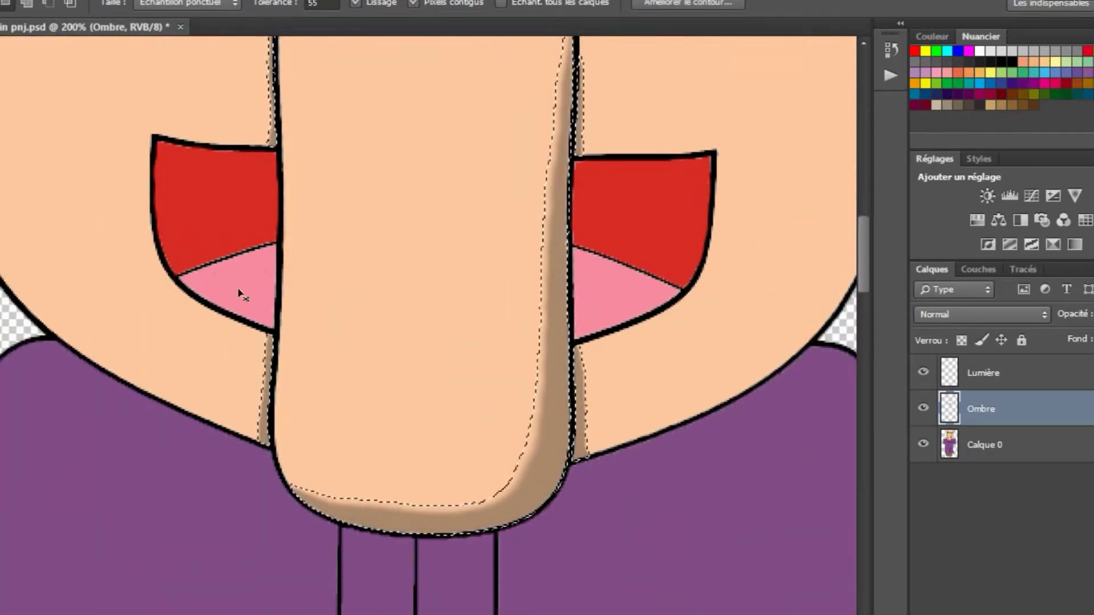
key("alt+bracketleft")
left_click(1038, 395)
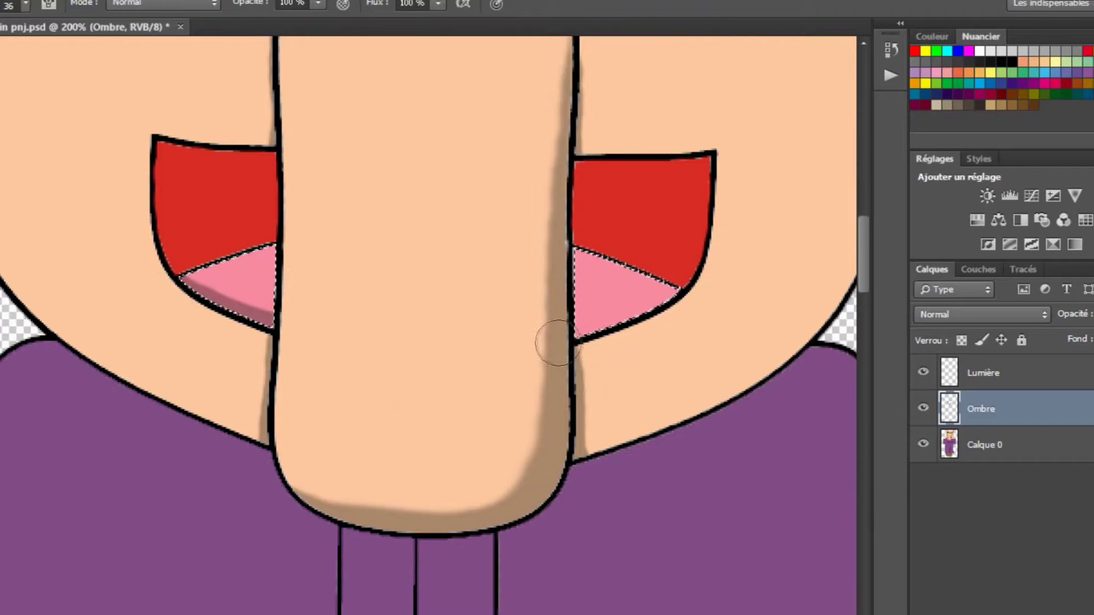
key("ctrl+minus")
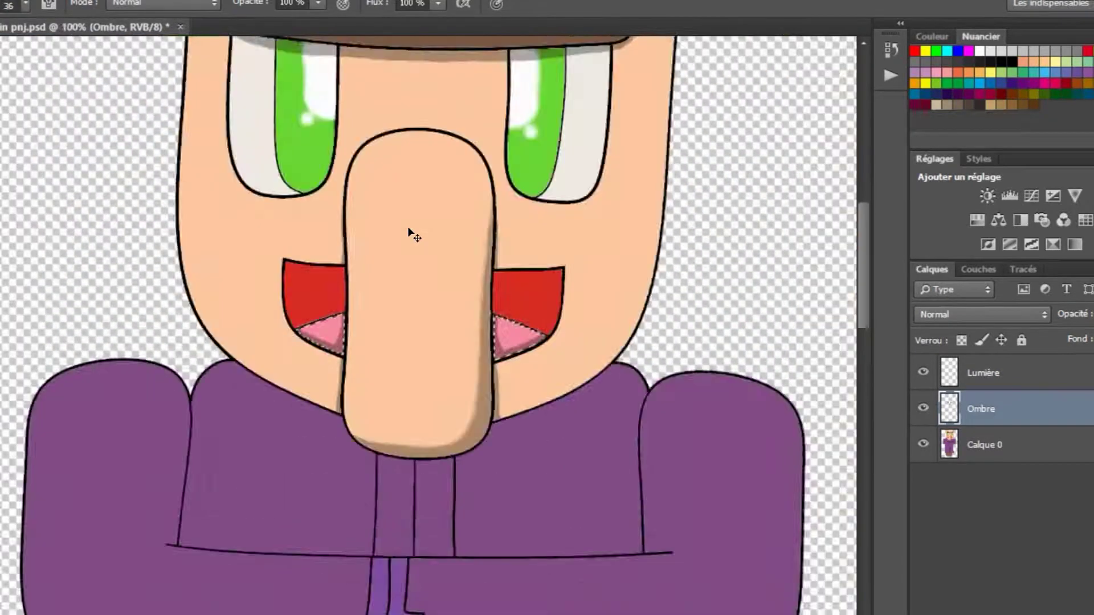
- Select both red mouth areas on Calque 0 and cover them with shadow on the Ombre layer using the 36 px brush
key("ctrl+plus")
key("ctrl+plus")
key("w")
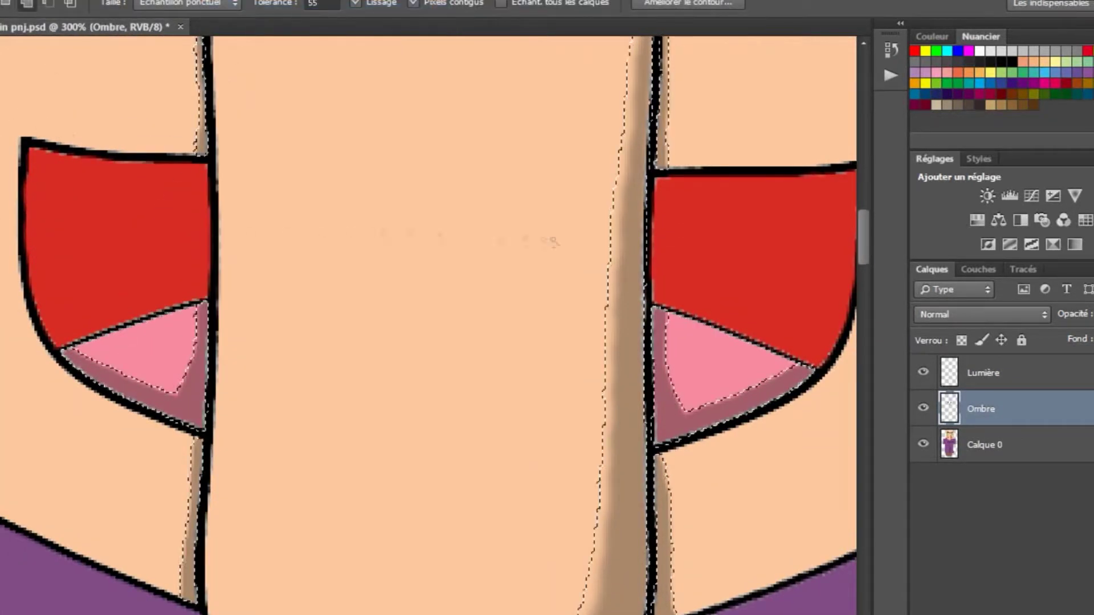
key("ctrl+d")
key("alt+bracketleft")
key("alt+bracketright")
mouse_move(59, 295)
left_mouse_down()
mouse_move(85, 280)
mouse_move(842, 162)
left_mouse_up()
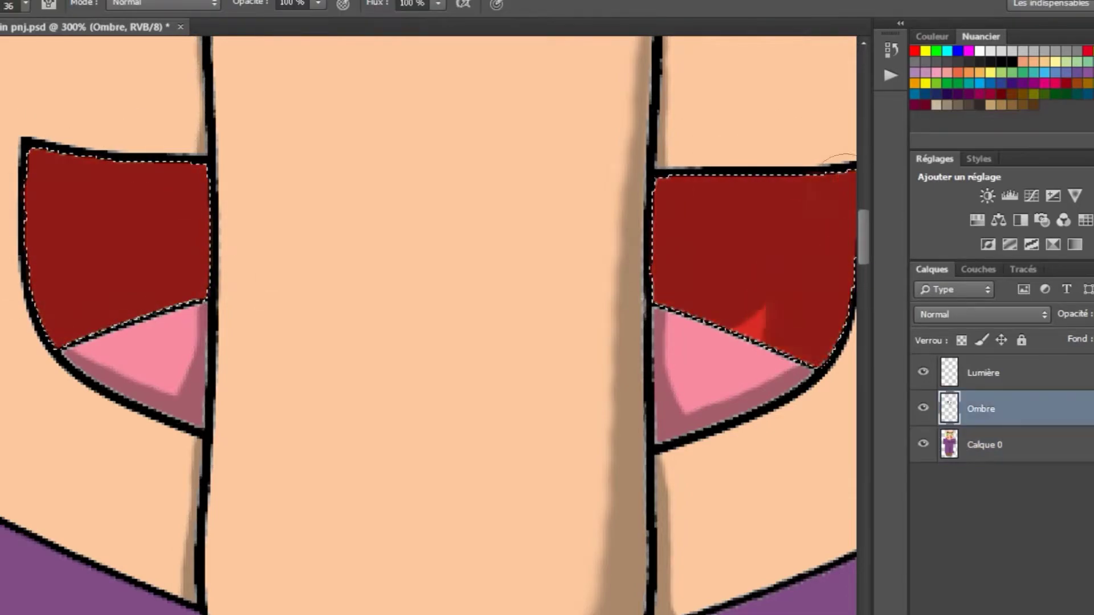
- Erase the lower part of the shadow in both red mouth areas with a 63 px eraser and clear the selection
left_click_drag(110, 295, 73, 335)
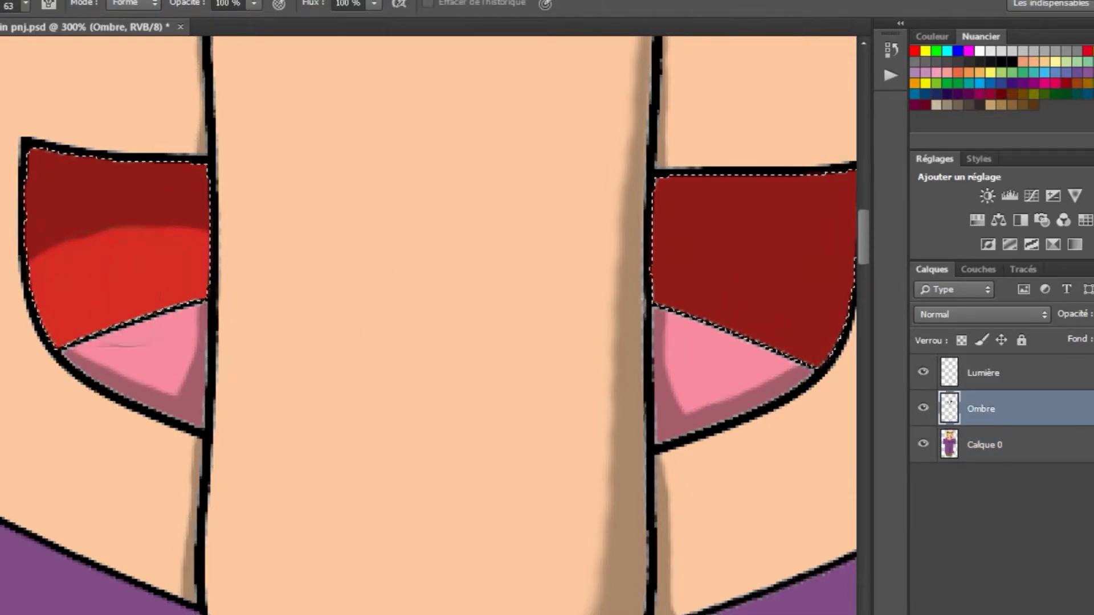
mouse_move(114, 288)
left_mouse_down()
mouse_move(607, 304)
mouse_move(695, 333)
left_mouse_up()
scroll(411, 332, "up", 2)
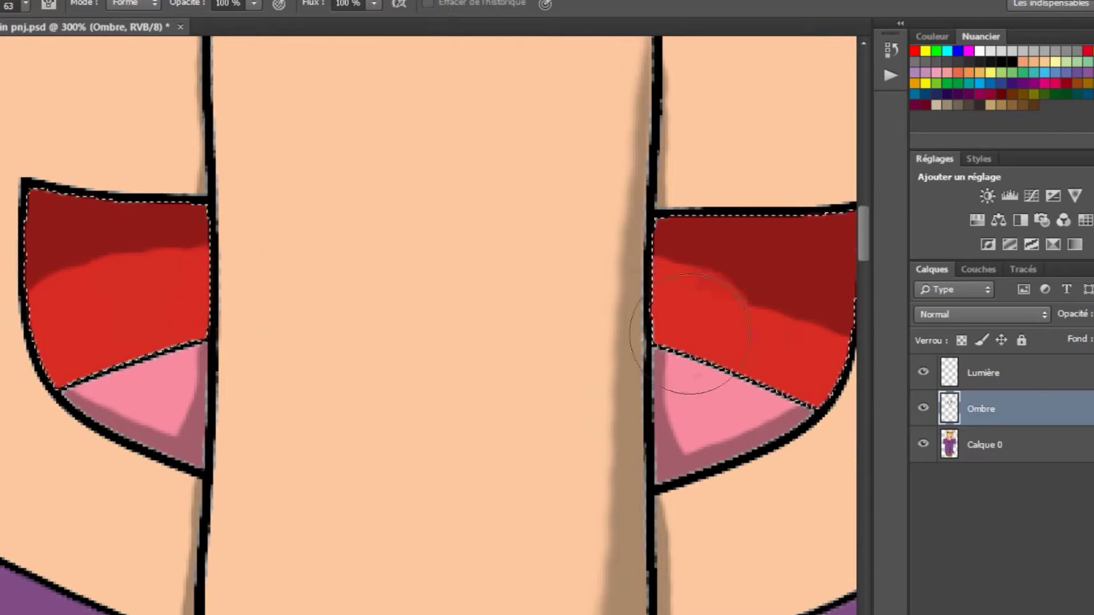
key("ctrl+d")
- Reselect the red mouth areas on Calque 0 and soften their shadow edge on the Ombre layer with the 31 px Blur tool
scroll(689, 333, "down", 5)
scroll(373, 288, "up", 4)
key("r")
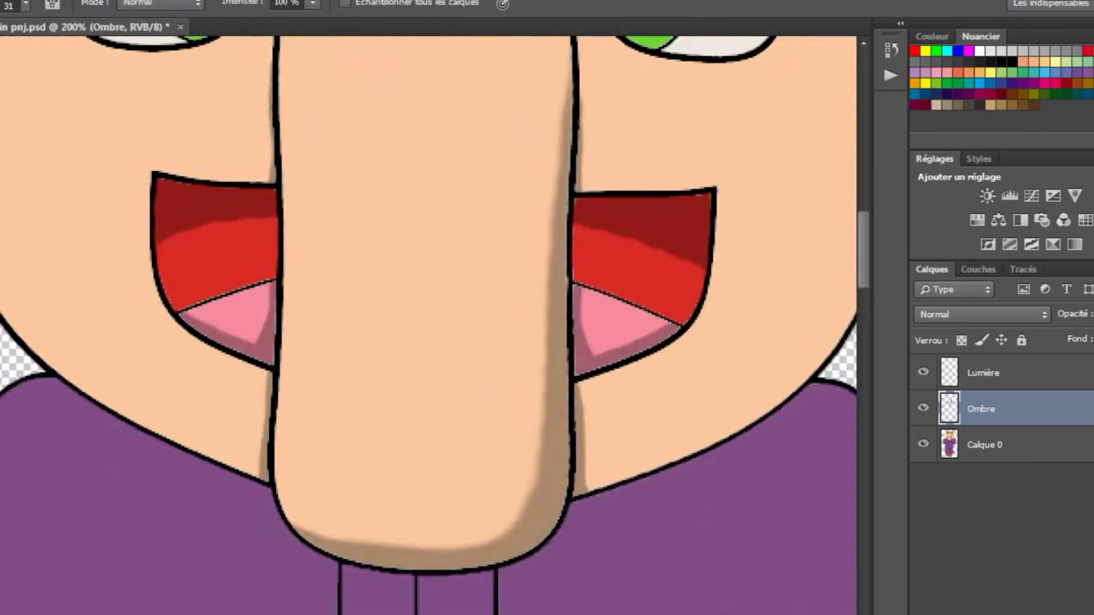
key("w")
left_click(983, 445)
left_click(215, 268)
scroll(215, 268, "up", 1)
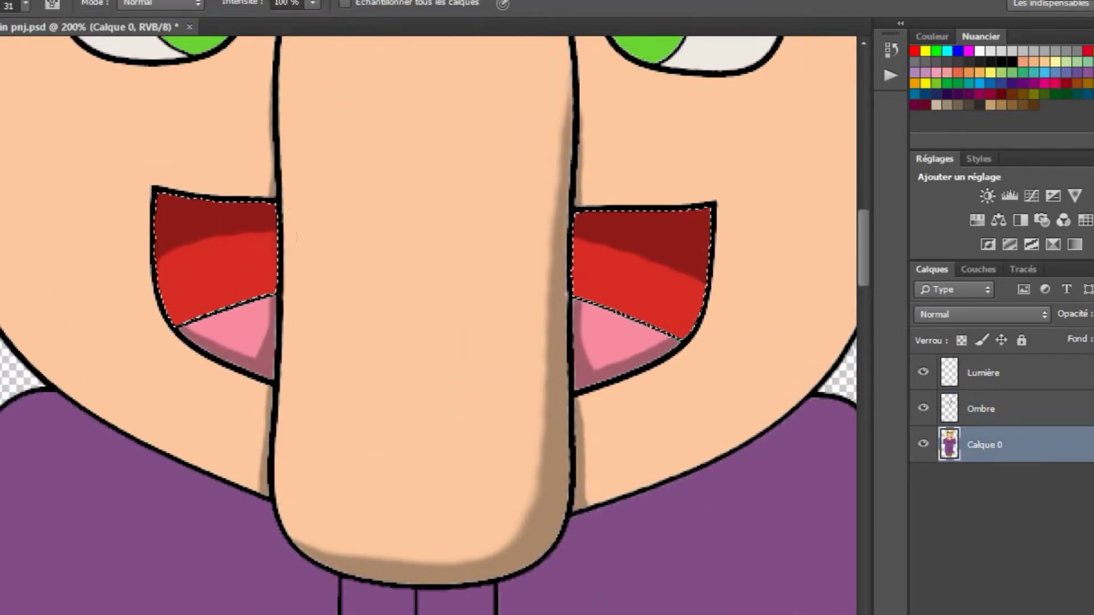
left_click(981, 409)
scroll(556, 205, "down", 3)
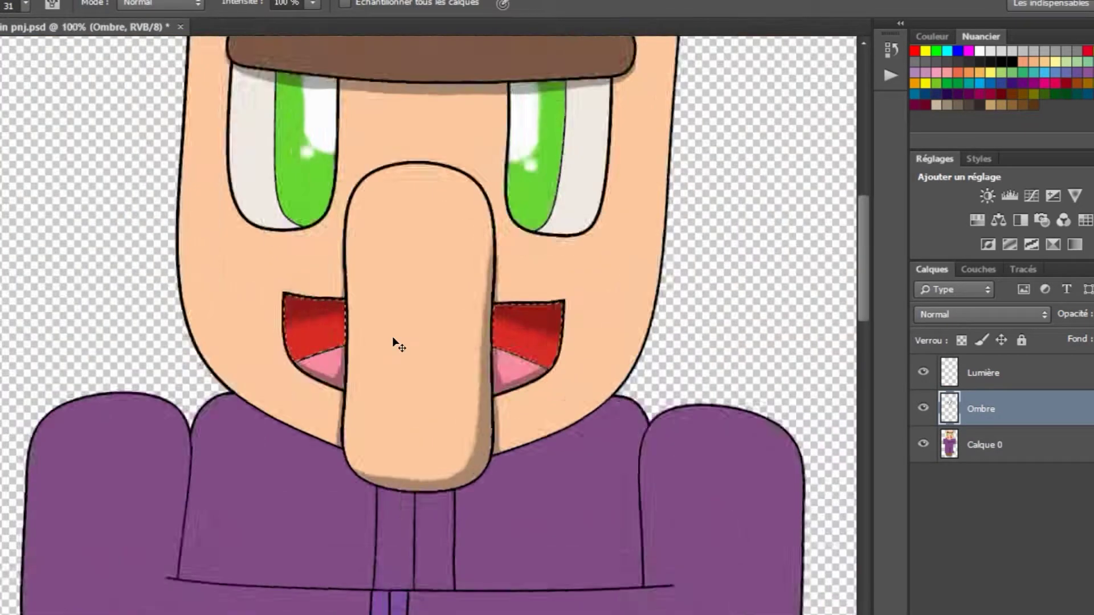
- Select the tongue areas on Calque 0, soften their shadows on the Ombre layer with the Blur tool, and clear the selection
scroll(390, 342, "up", 3)
key("w")
left_click(984, 445)
left_click(614, 403)
key("alt+bracketright")
key("r")
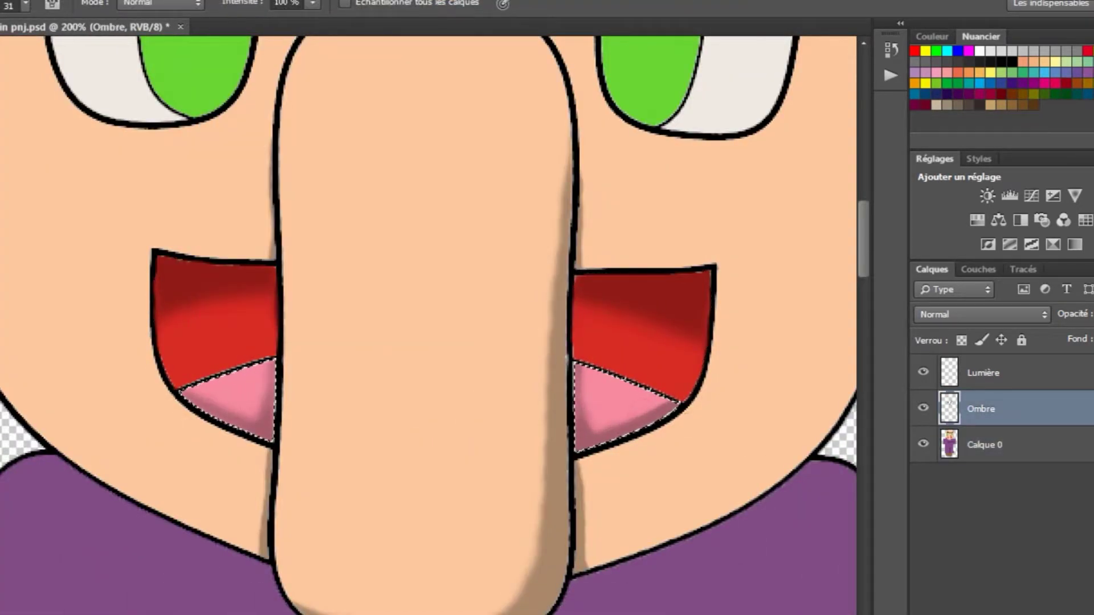
scroll(287, 110, "down", 3)
scroll(427, 86, "up", 2)
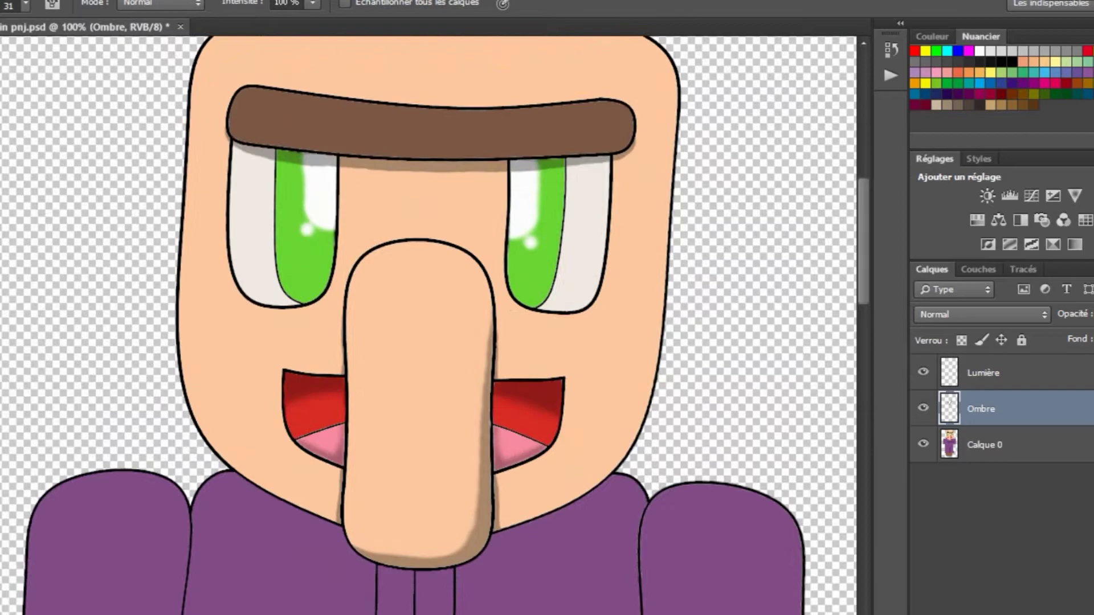
- Select the face skin on Calque 0 and paint a shadow along the right cheek and jaw on the Ombre layer at 36 px
left_click(984, 445)
left_click(570, 342)
key("b")
scroll(504, 516, "down", 1)
scroll(699, 371, "down", 1)
left_click_drag(698, 371, 699, 188)
key("alt+bracketright")
left_click_drag(638, 171, 615, 354)
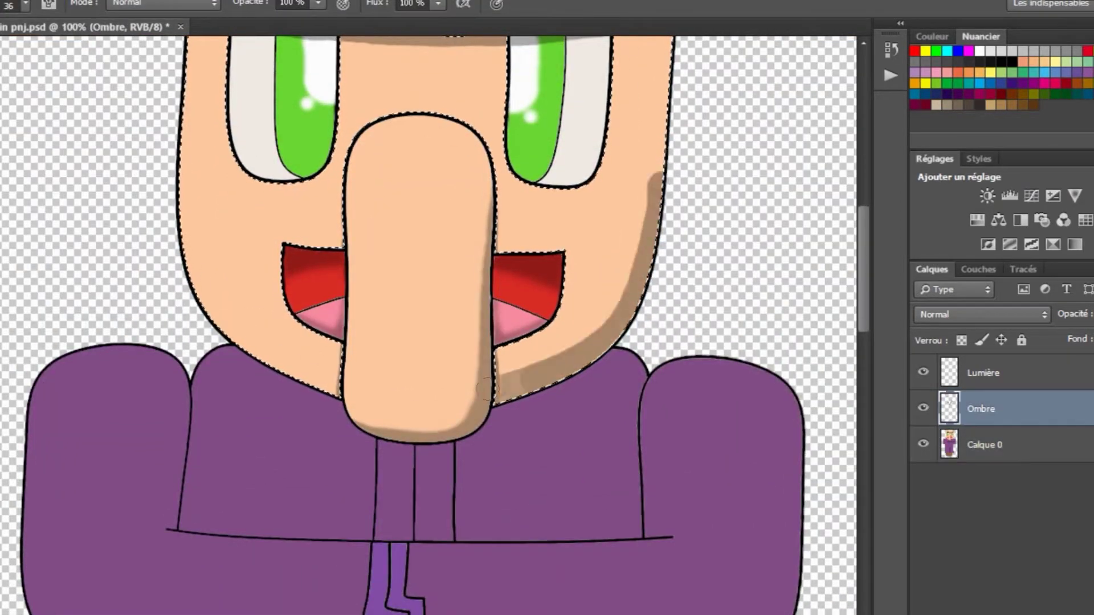
- Thin out the right jaw shadow and paint a matching shadow along the left side of the jaw on the Ombre layer
scroll(700, 73, "down", 1)
scroll(702, 74, "up", 1)
key("alt+bracketleft")
key("alt+bracketright")
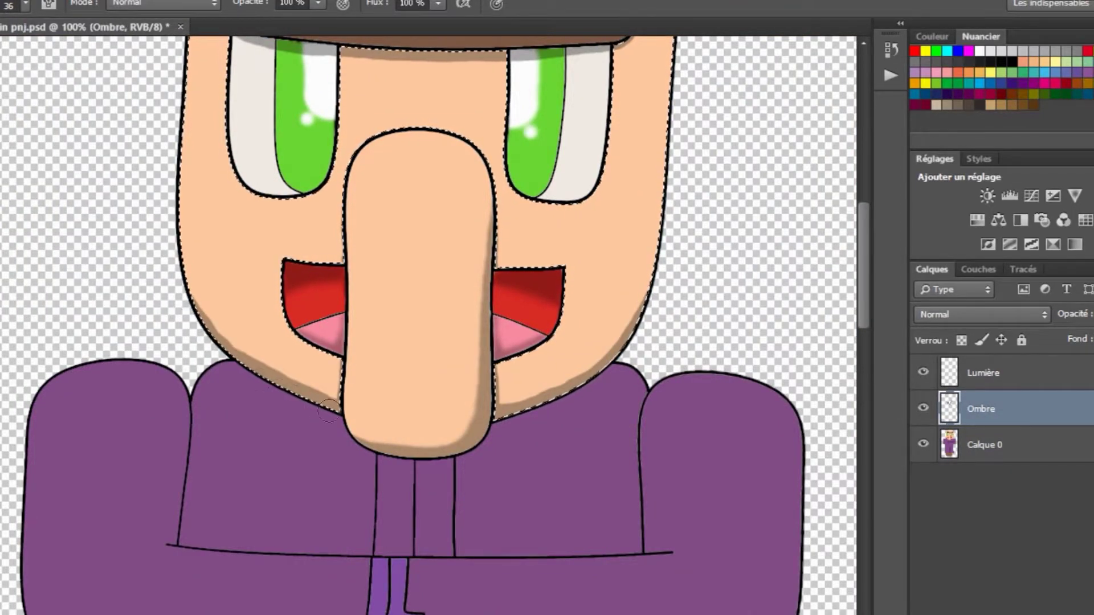
- Soften the edges of the jaw shadows on the Ombre layer with the 31 px Blur tool
scroll(291, 311, "up", 1)
key("r")
scroll(430, 490, "right", 5)
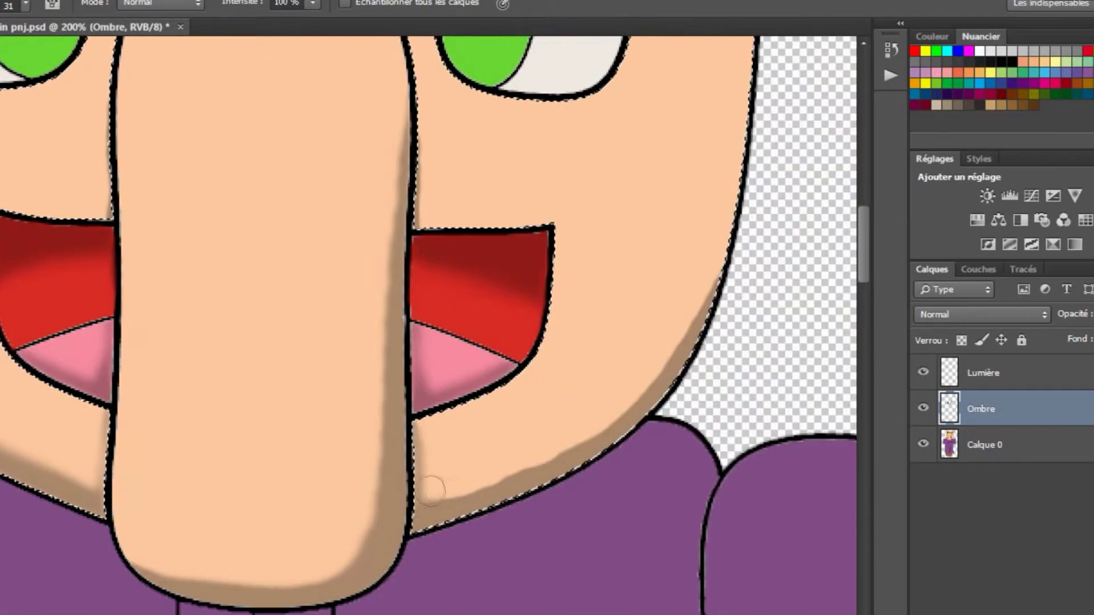
scroll(462, 233, "down", 2)
scroll(460, 229, "down", 3)
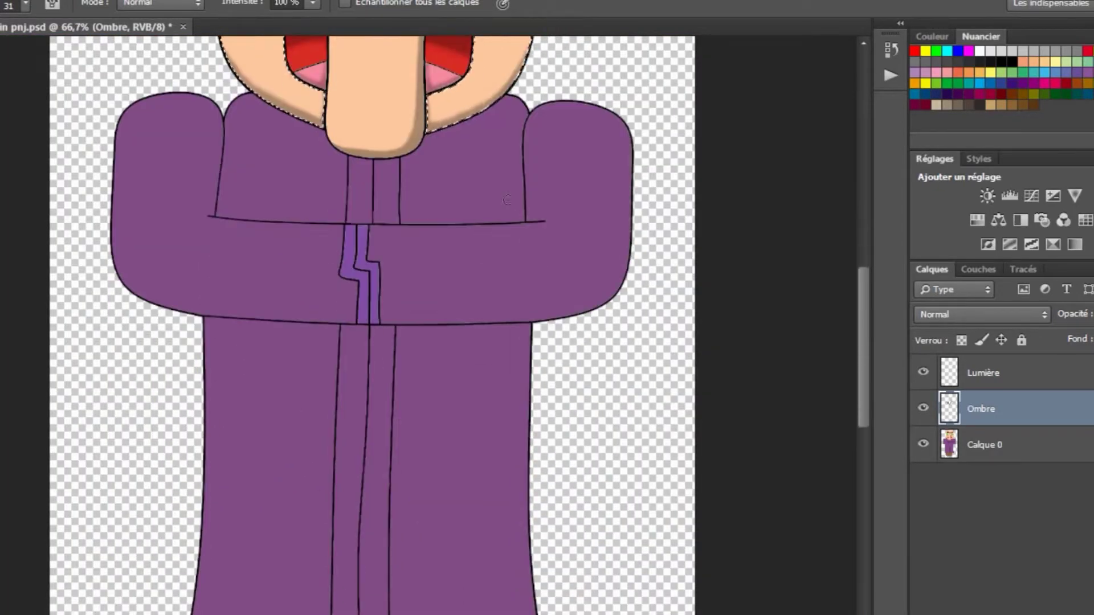
- Select the robe's chest panels and paint a 36 px shadow on the Ombre layer along the right panel's sleeve edge and lower corner
scroll(459, 229, "up", 3)
scroll(153, 179, "down", 1)
scroll(153, 178, "down", 2)
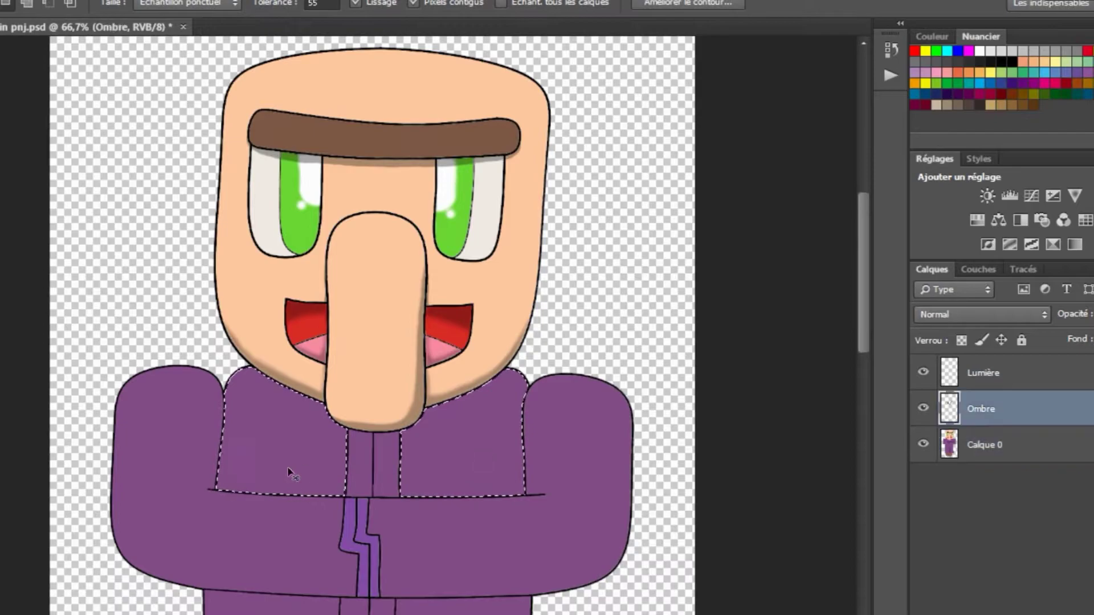
scroll(289, 476, "up", 2)
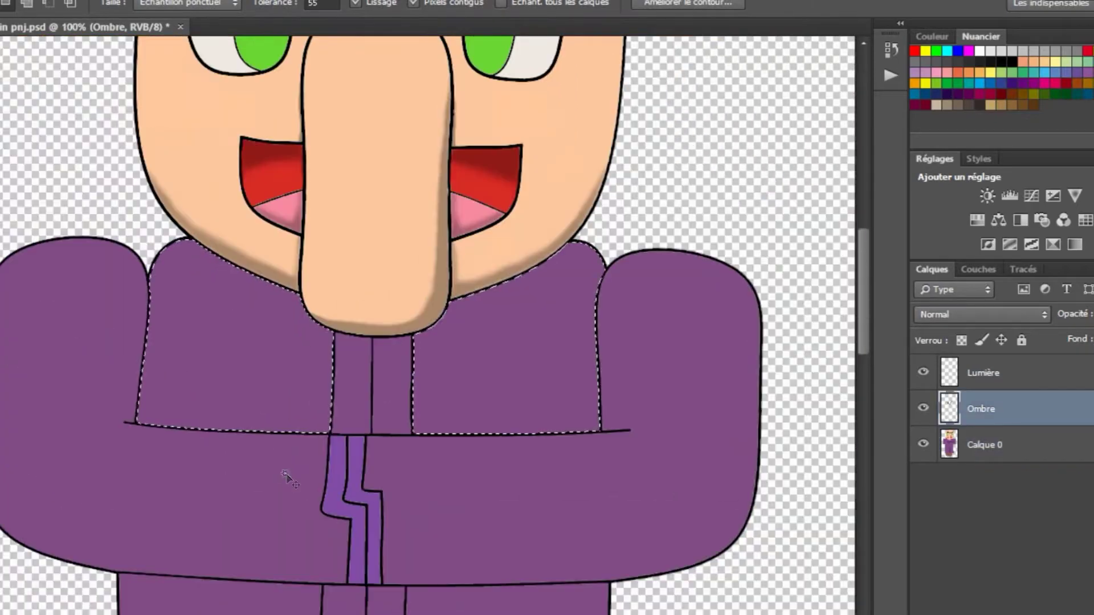
scroll(428, 325, "right", 4)
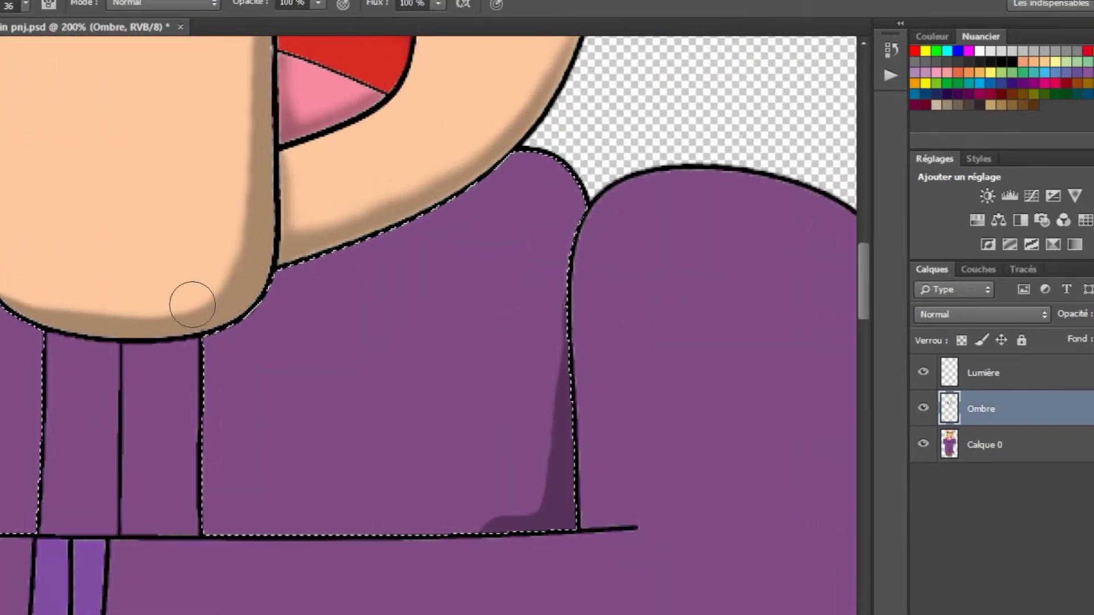
- Paint chest shadows on the Ombre layer beneath the jaw and nose, and fill out the outer lower corners of both panels
scroll(393, 190, "left", 5)
scroll(392, 348, "down", 3)
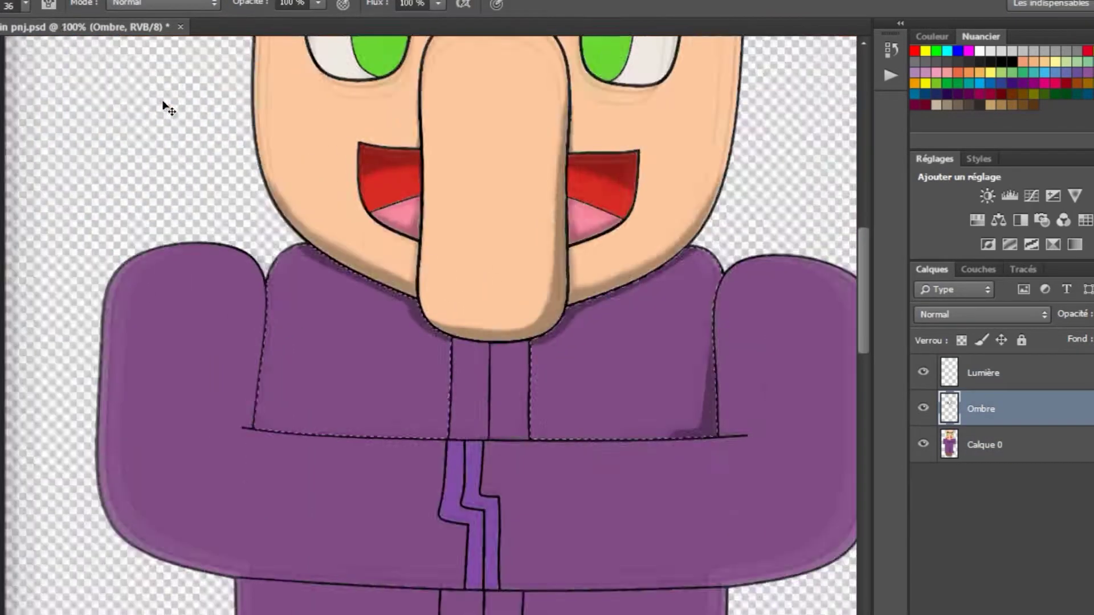
scroll(391, 346, "up", 3)
scroll(392, 346, "down", 2)
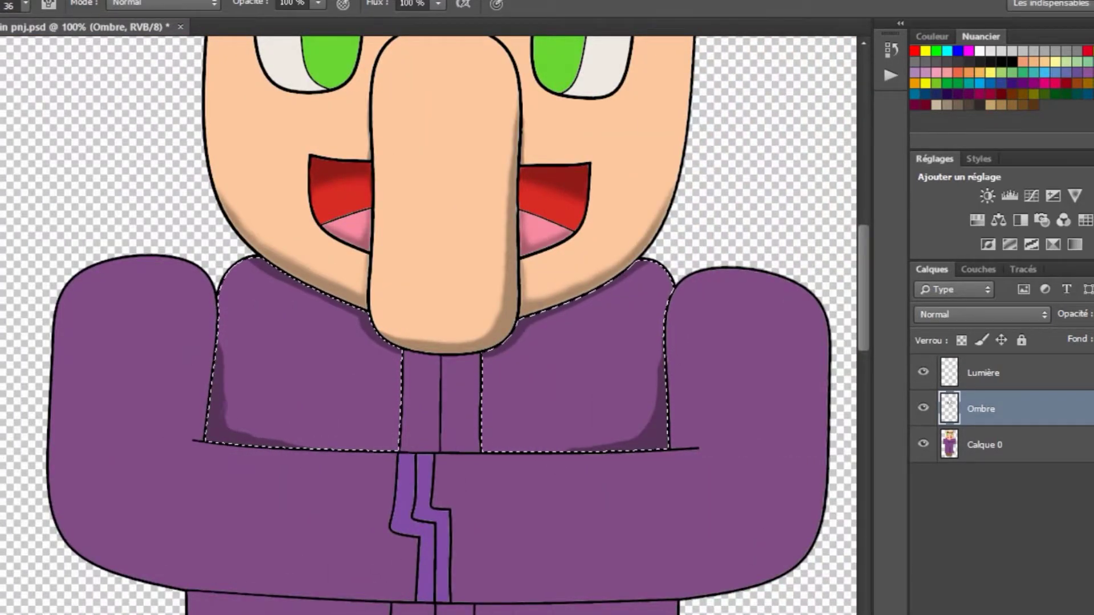
scroll(427, 325, "down", 2)
scroll(427, 325, "up", 2)
scroll(428, 325, "down", 1)
- Select the sleeves on Calque 0 and paint short shadows above the outer ends of the arm fold line on the Ombre layer
key("alt+bracketleft")
left_click(247, 1)
key("Escape")
scroll(420, 413, "up", 2)
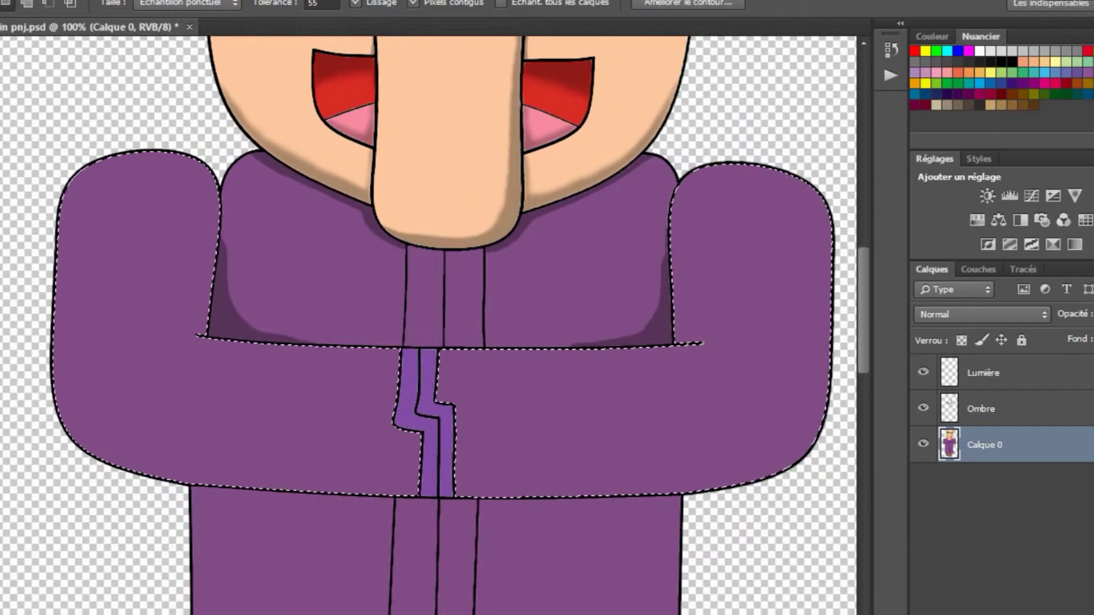
key("b")
left_click(980, 409)
scroll(267, 419, "up", 2)
left_click(26, 5)
left_click_drag(55, 59, 44, 59)
key("Return")
left_click_drag(170, 335, 188, 339)
scroll(428, 341, "right", 10)
left_click_drag(302, 349, 347, 352)
- Select only the left sleeve on Calque 0 and paint a 38 px shadow along its outer and lower edge on the Ombre layer
key("e")
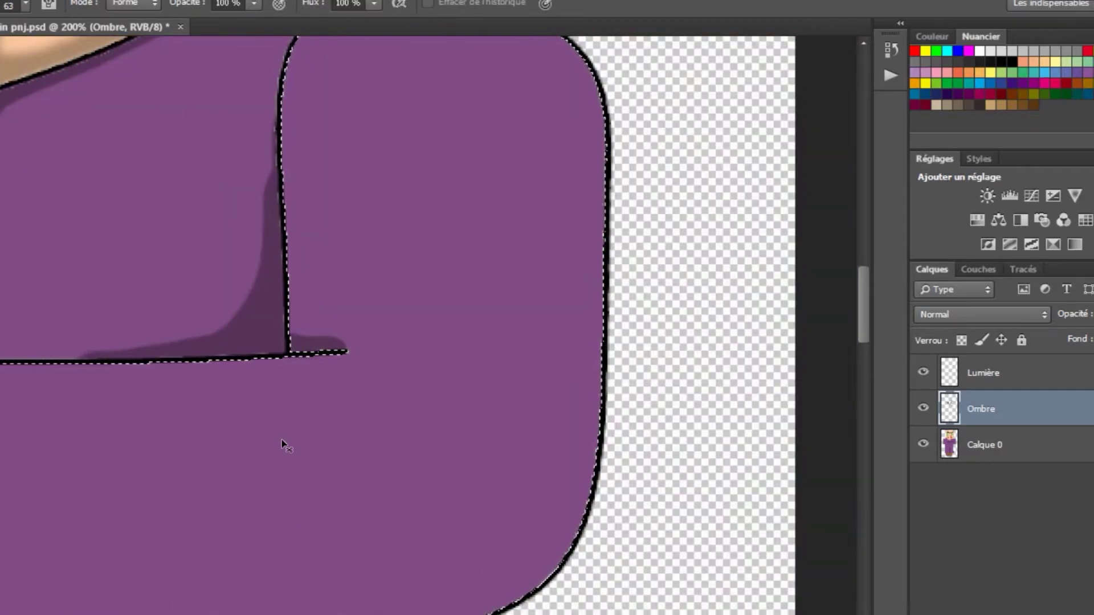
scroll(342, 382, "down", 3)
scroll(398, 317, "up", 5)
scroll(393, 272, "down", 3)
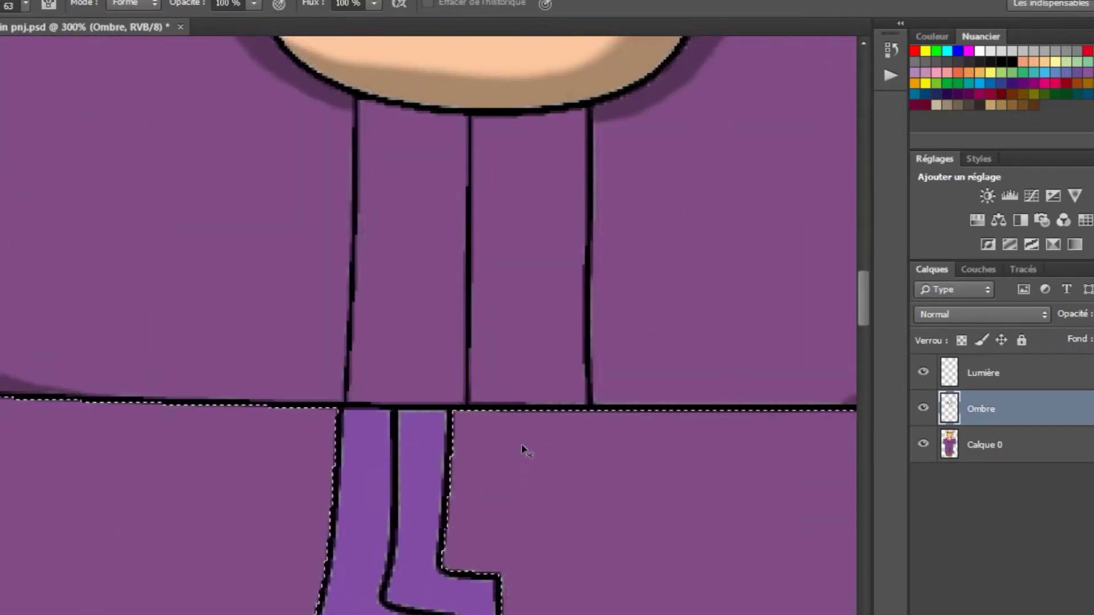
left_click(228, 0)
left_click(241, 12)
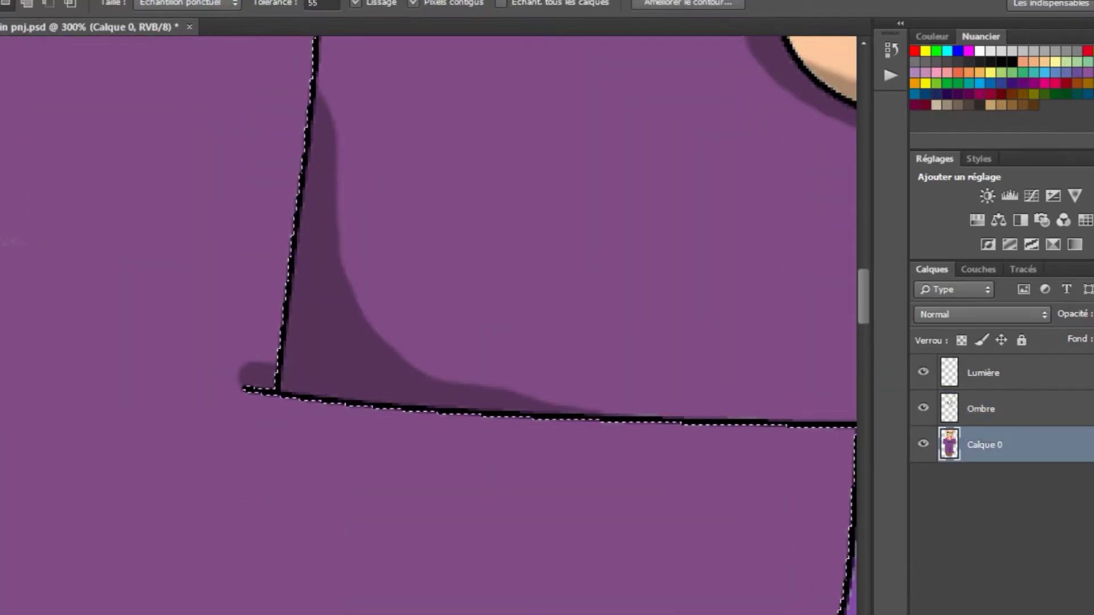
key("e")
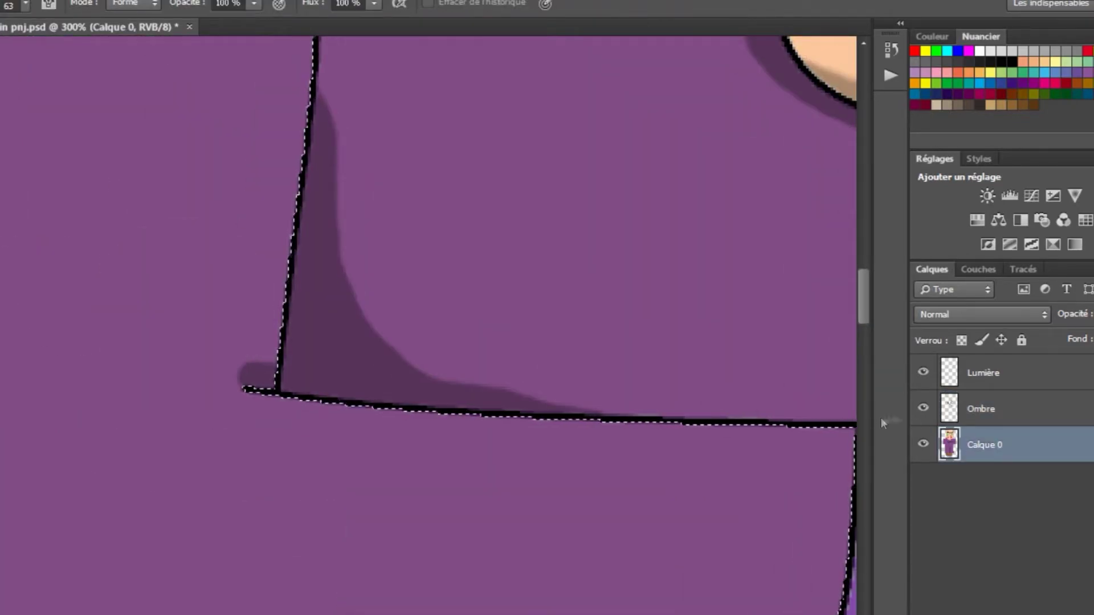
key("alt+bracketright")
key("ctrl+1")
left_click_drag(222, 235, 69, 191)
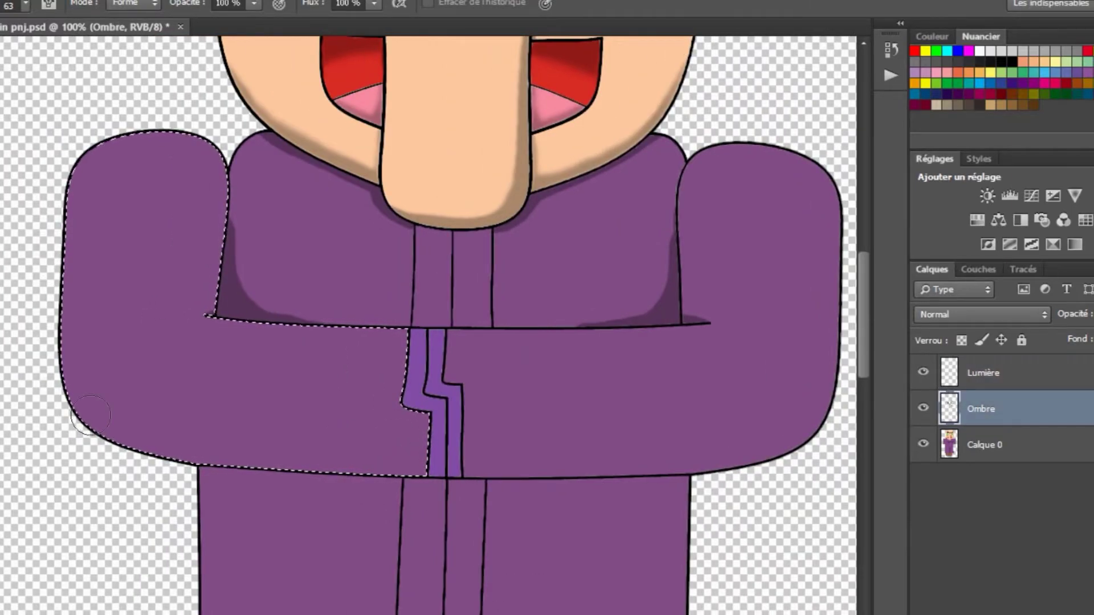
key("b")
left_click(26, 4)
key("Return")
mouse_move(74, 353)
left_mouse_down()
mouse_move(268, 467)
mouse_move(615, 474)
left_mouse_up()
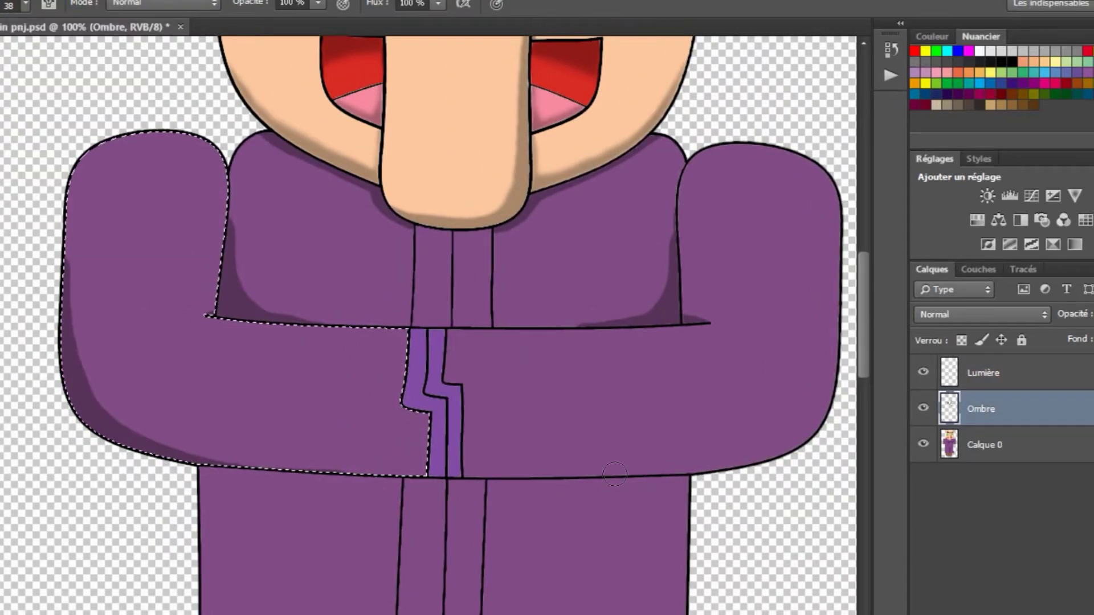
- Add the right sleeve to the selection on Calque 0 and paint a matching shadow along its outer and lower edge on the Ombre layer
key("w")
left_click(640, 416, "shift")
left_click(980, 444)
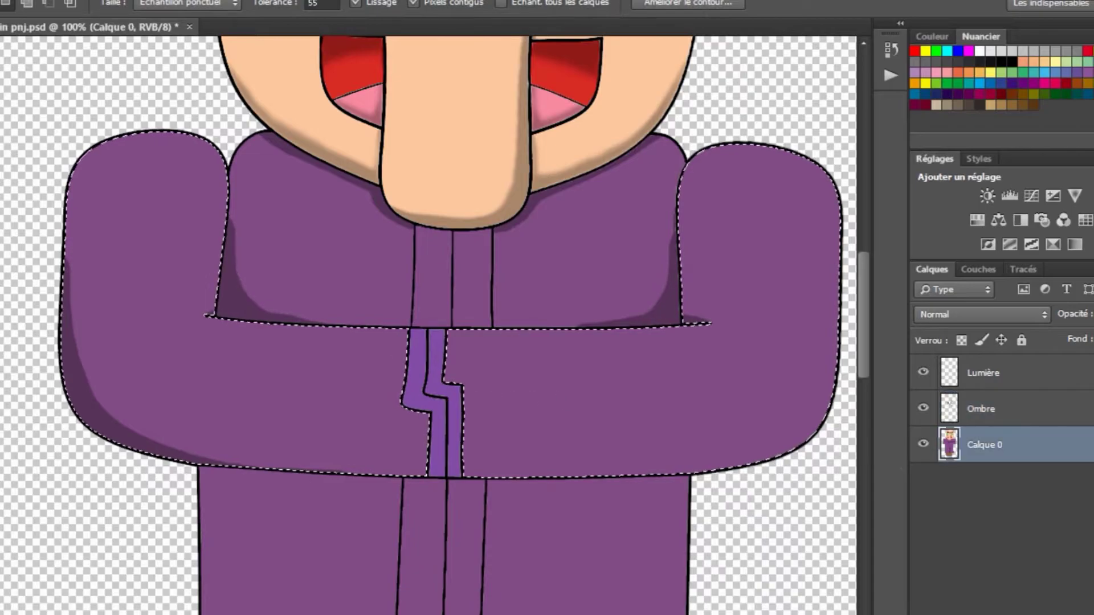
key("b")
left_click(980, 408)
mouse_move(835, 262)
left_mouse_down()
mouse_move(706, 461)
mouse_move(604, 476)
left_mouse_up()
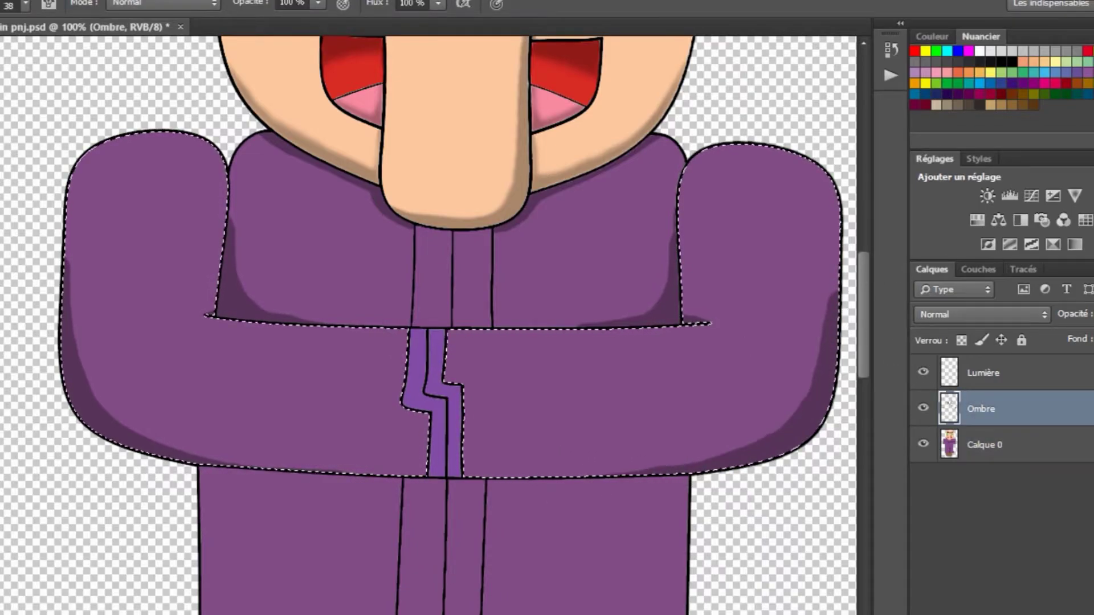
- Refine the sleeve shadows on the Ombre layer with the 63 px Eraser
key("e")
left_click_drag(128, 277, 90, 181)
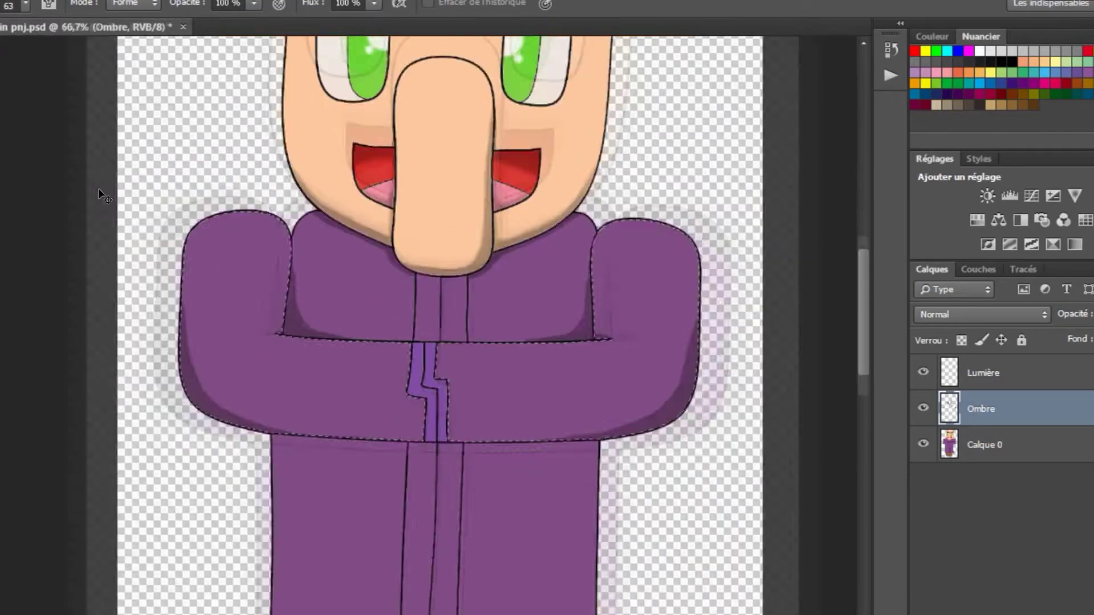
scroll(90, 181, "up", 3)
key("b")
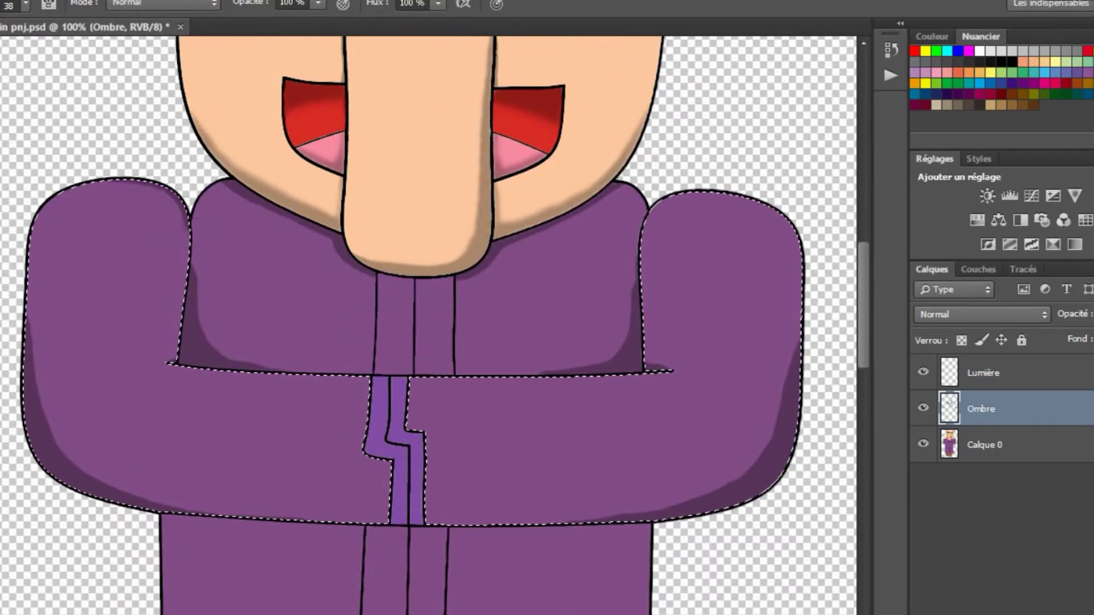
key("e")
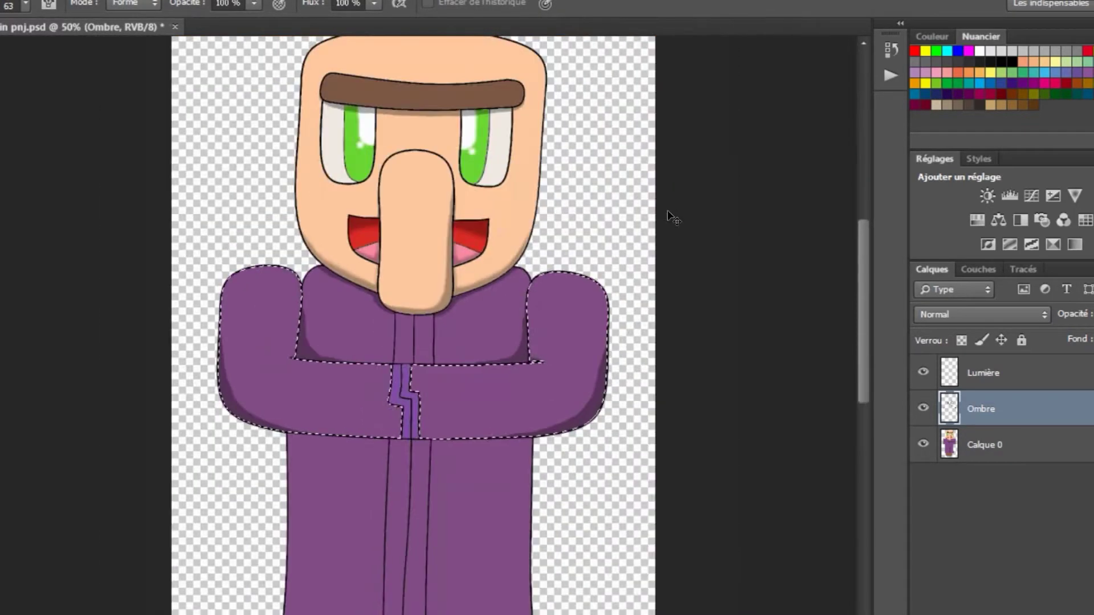
- Select the robe's lower side panels on Calque 0 and paint shadows beneath the crossed arms on the Ombre layer
key("ctrl+minus")
key("ctrl+minus")
scroll(446, 278, "down", 2)
scroll(446, 278, "down", 1)
key("b")
left_click(464, 349, "ctrl")
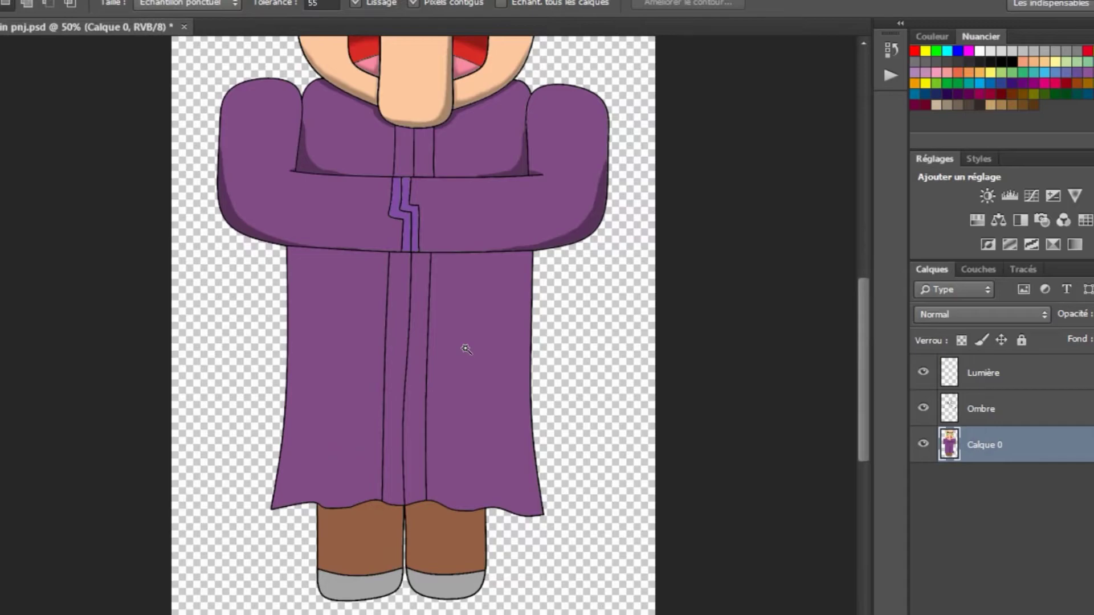
key("ctrl+shift+d")
key("ctrl+plus")
key("alt+bracketright")
mouse_move(166, 181)
left_mouse_down()
mouse_move(334, 196)
mouse_move(358, 256)
left_mouse_up()
left_click_drag(660, 186, 453, 234)
- Paint a shadow along the wavy hem of both lower robe panels on the Ombre layer
key("ctrl+minus")
key("ctrl+plus")
left_click_drag(131, 504, 349, 489)
mouse_move(439, 500)
left_mouse_down()
mouse_move(544, 524)
mouse_move(672, 519)
left_mouse_up()
- Select the upper centre strips of the robe on Calque 0 and paint a 38 px shadow beneath the nose on the Ombre layer
scroll(672, 518, "up", 2)
key("ctrl+minus")
scroll(237, 547, "up", 1)
key("ctrl+plus")
key("ctrl+minus")
scroll(118, 429, "up", 3)
key("ctrl+plus")
key("ctrl+plus")
key("alt+bracketleft")
key("w")
left_click(364, 188)
key("alt+bracketright")
key("b")
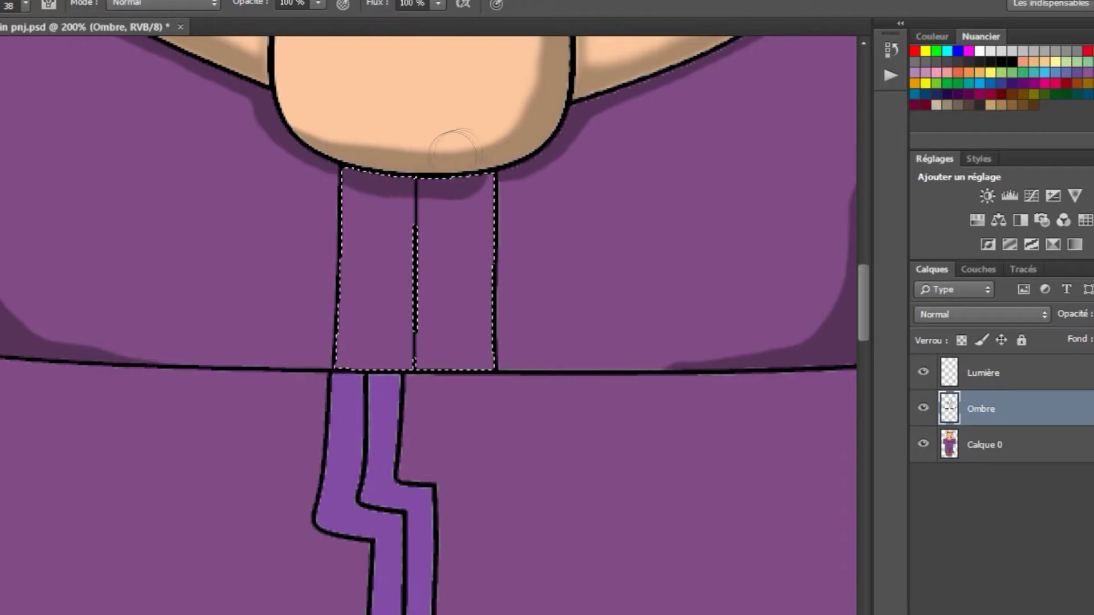
- Select the lower centre strips of the robe on Calque 0 and paint a 38 px shadow beneath the crossed arms on the Ombre layer
key("ctrl+minus")
key("ctrl+minus")
key("alt+bracketleft")
key("alt+bracketright")
scroll(399, 205, "down", 3)
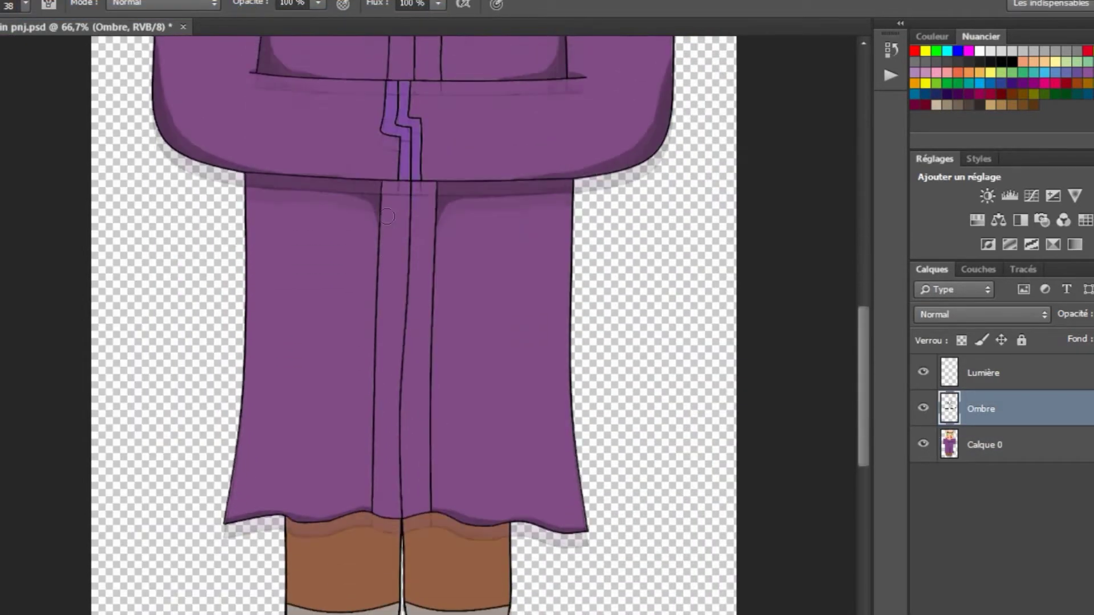
key("ctrl+plus")
key("ctrl+plus")
key("w")
key("alt+bracketleft")
key("b")
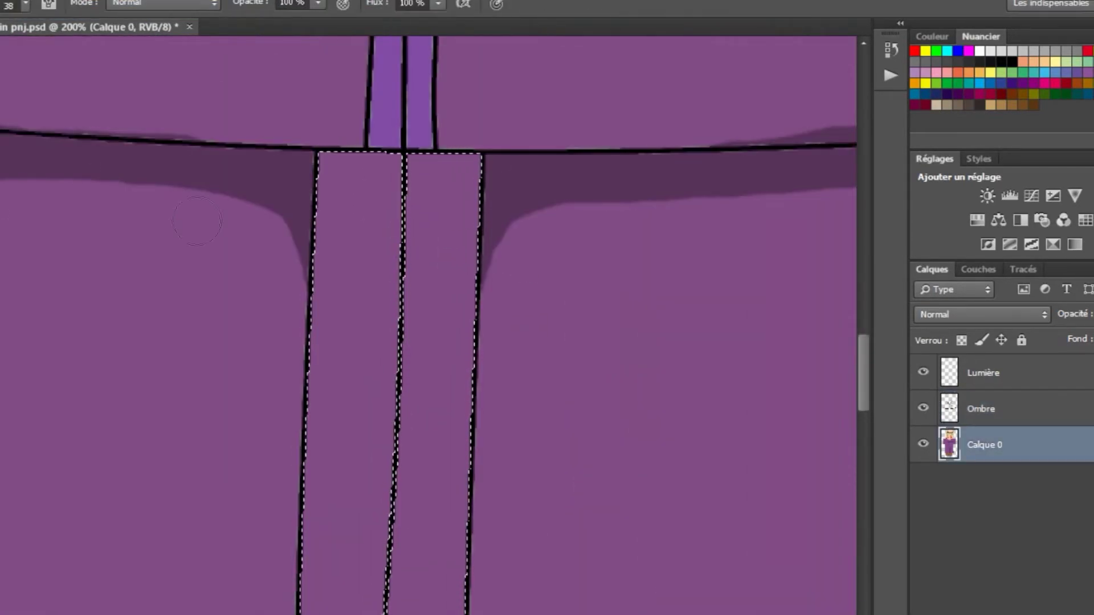
key("alt+bracketright")
left_click_drag(325, 165, 473, 176)
key("ctrl+plus")
mouse_move(274, 228)
left_mouse_down()
mouse_move(282, 300)
mouse_move(267, 336)
left_mouse_up()
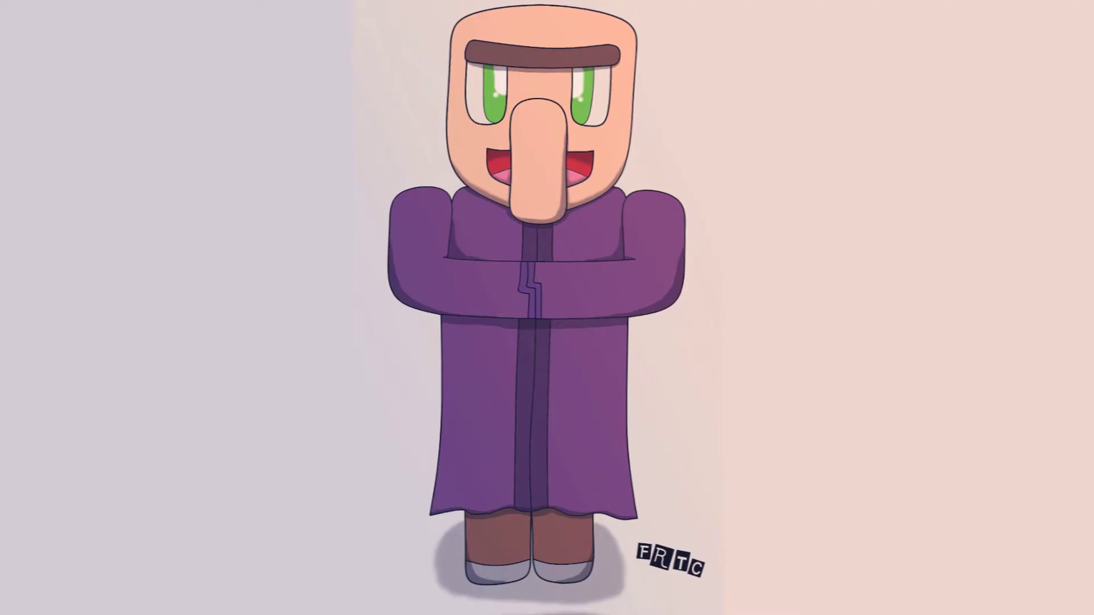